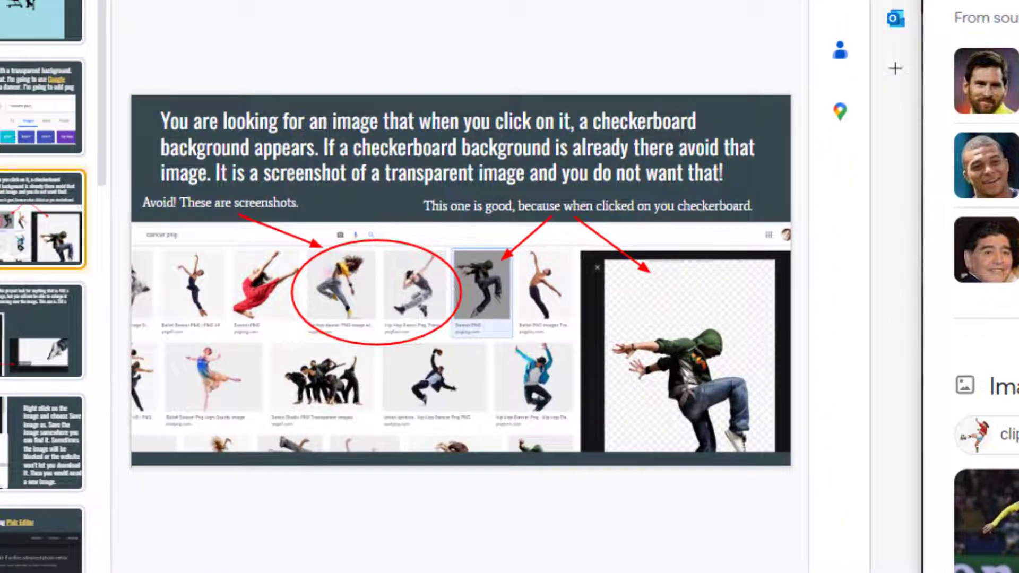
- Return to the plain "soccer player" search, show all its images and preview the Forbes Africa photo of the player kicking a ball
key("Return")
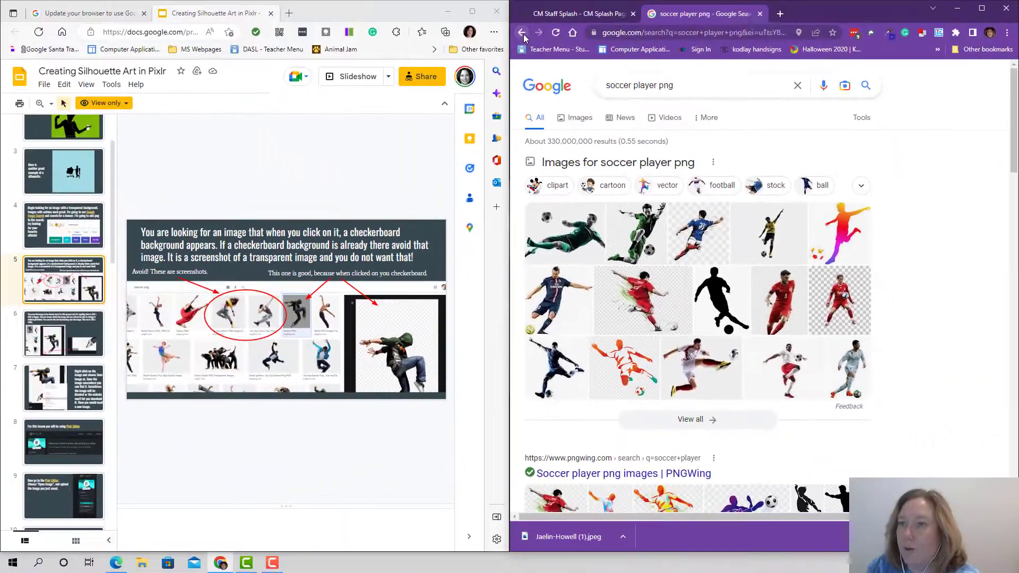
key("alt+Left")
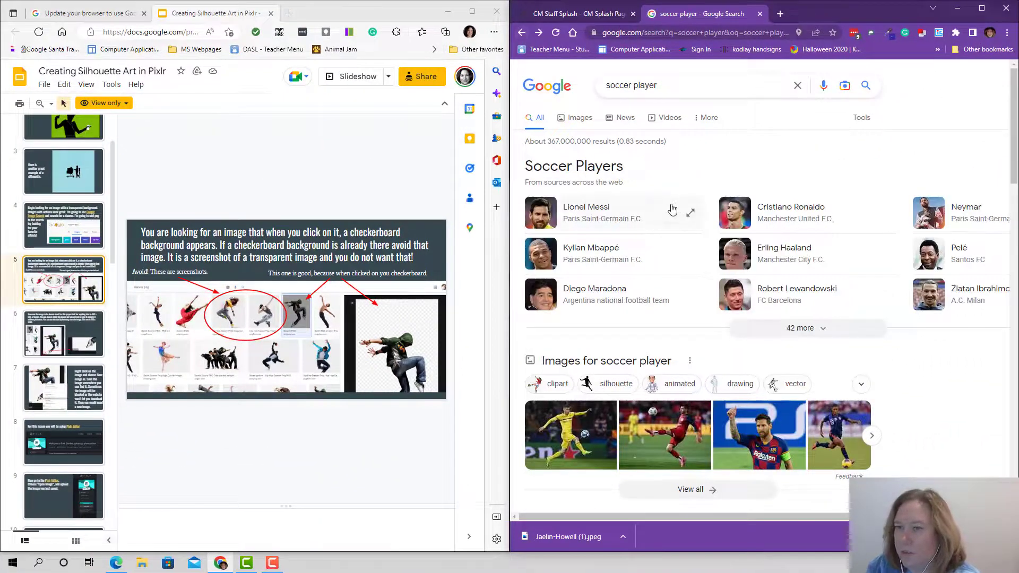
scroll(653, 371, "down", 1)
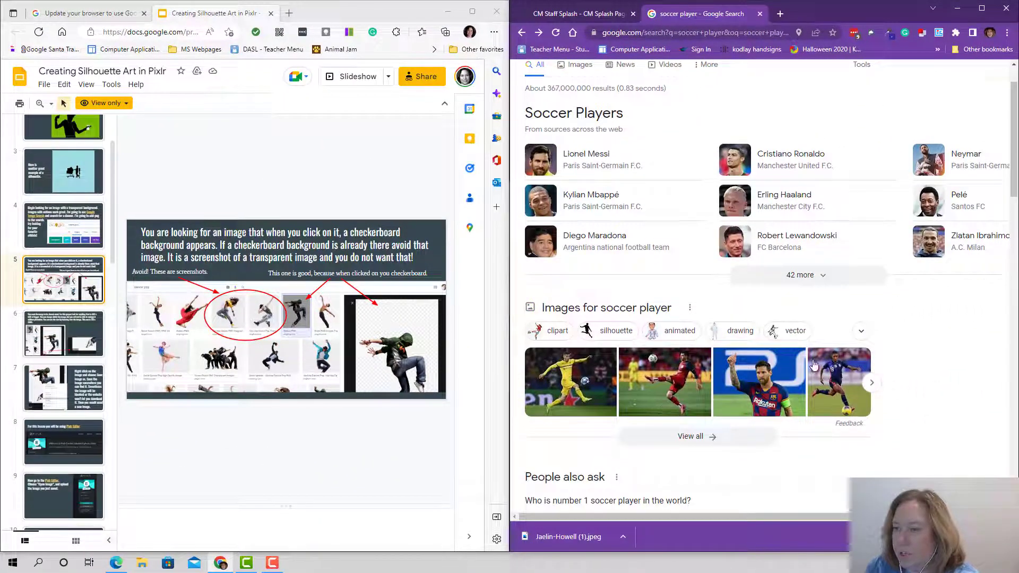
left_click(711, 438)
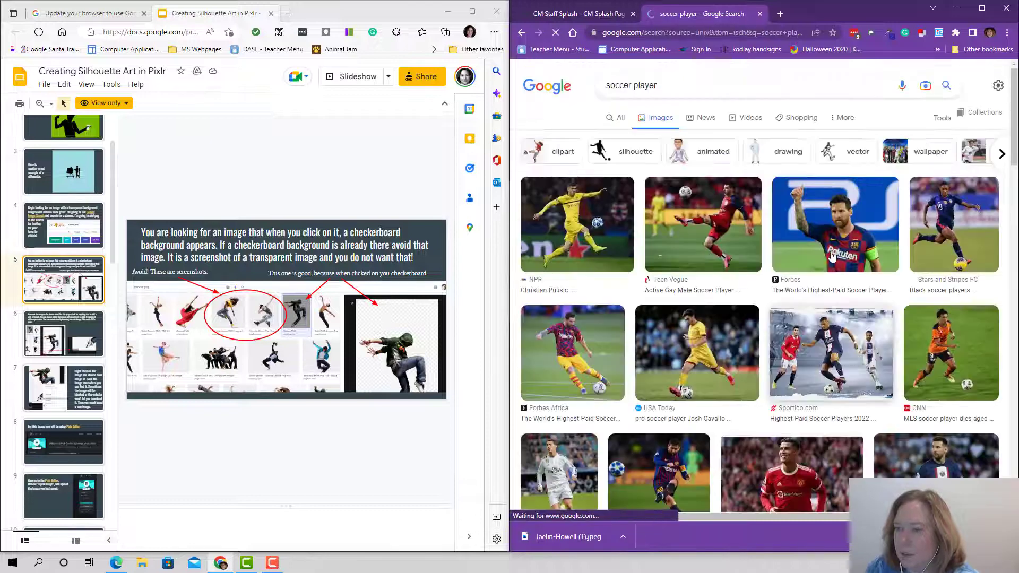
left_click(572, 356)
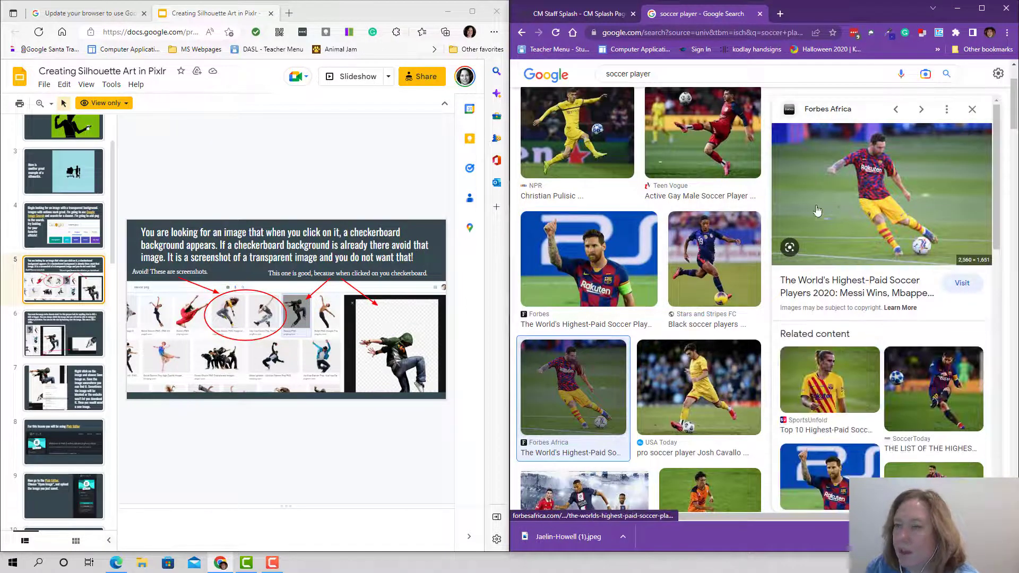
- Save the previewed soccer player photo to the Desktop as a JPEG named "0 Soccer Player"
left_click(64, 387)
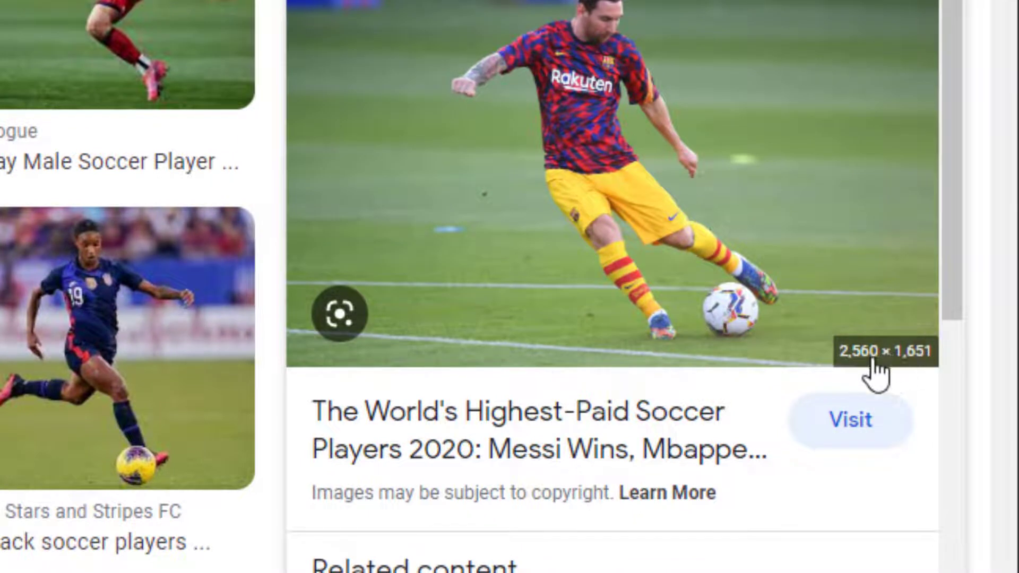
right_click(572, 181)
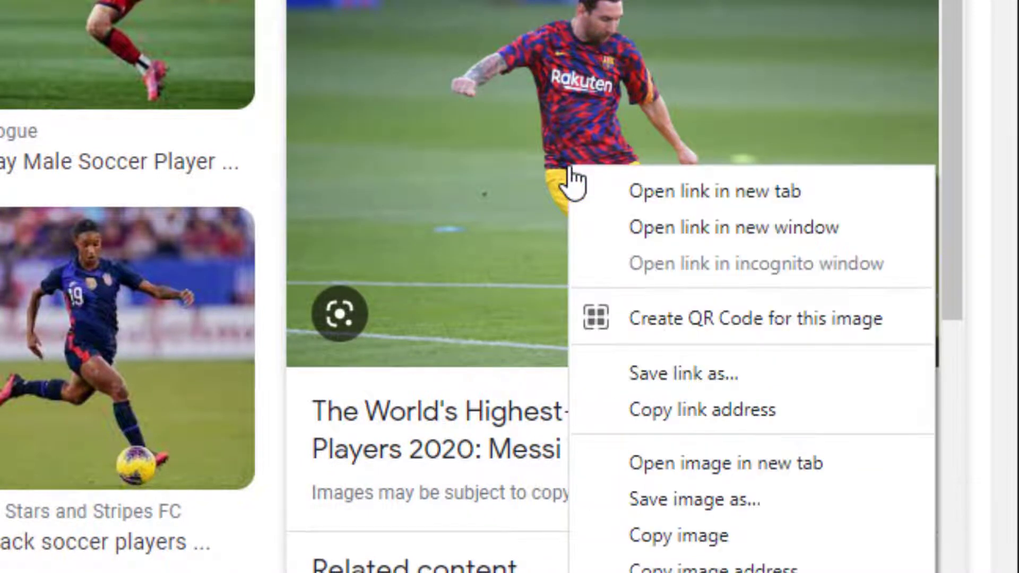
left_click(627, 499)
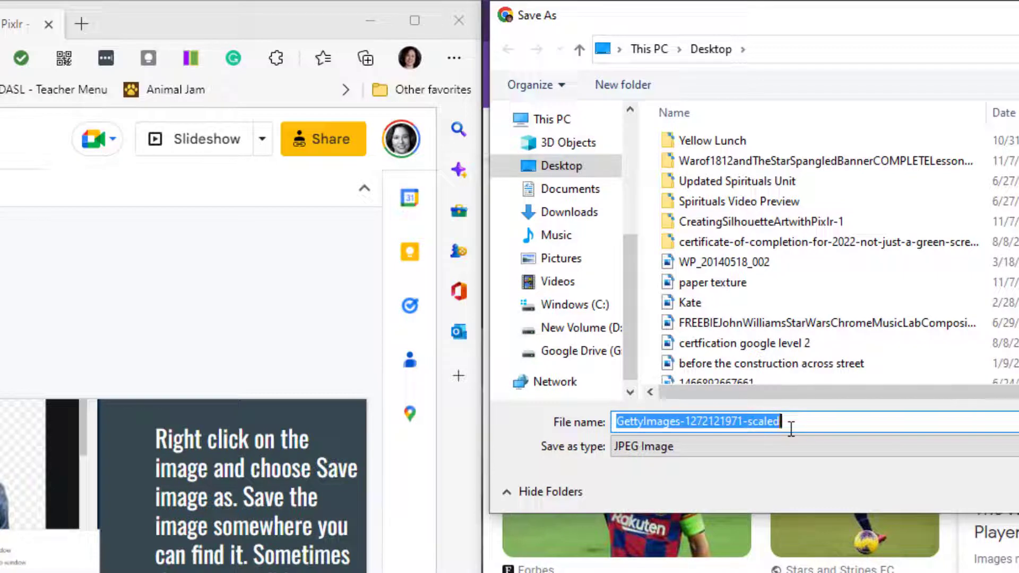
key("BackSpace")
type("Soccer Player")
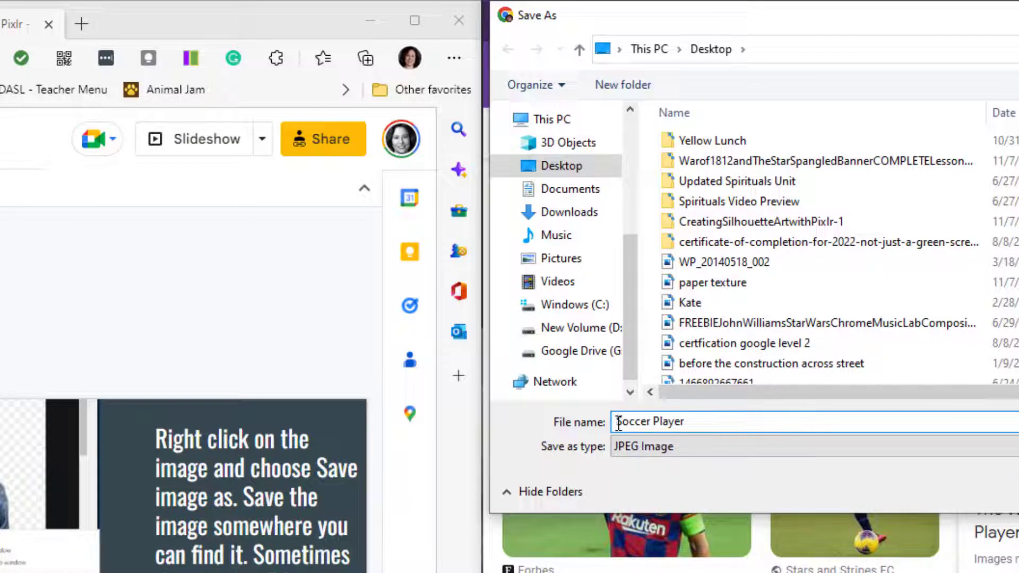
left_click(617, 423)
type("0")
key("Return")
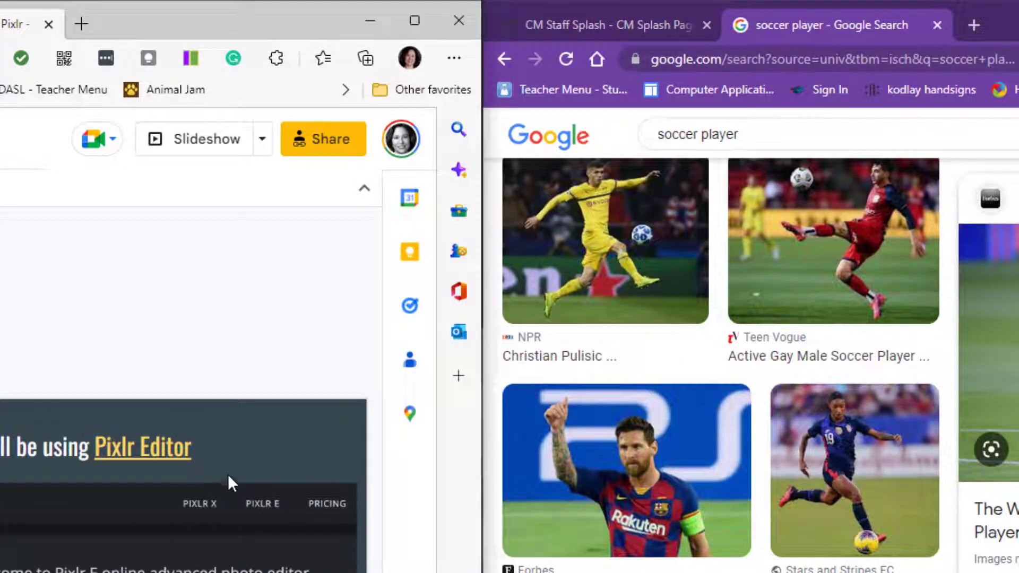
- Open the Pixlr website in a new browser tab
left_click(966, 23)
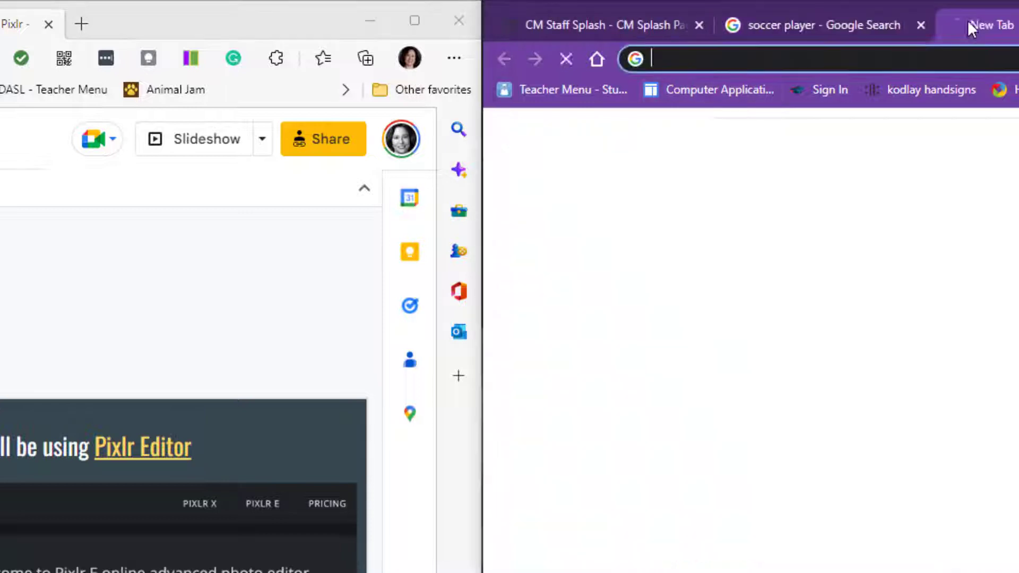
type("pixlr")
key("Return")
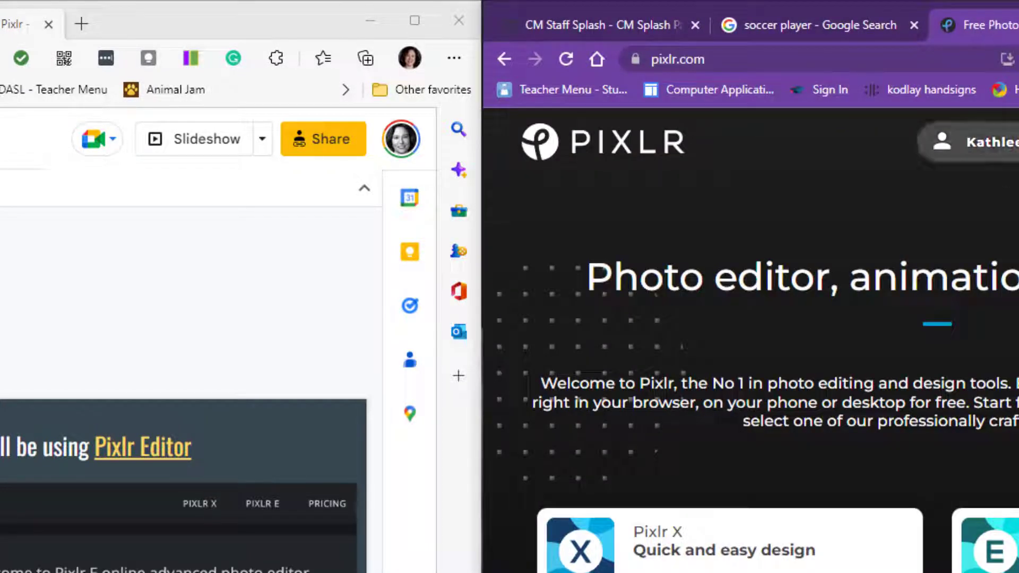
- Find the background removal feature on the Pixlr home page and open the Remove BG tool
scroll(973, 336, "down", 5)
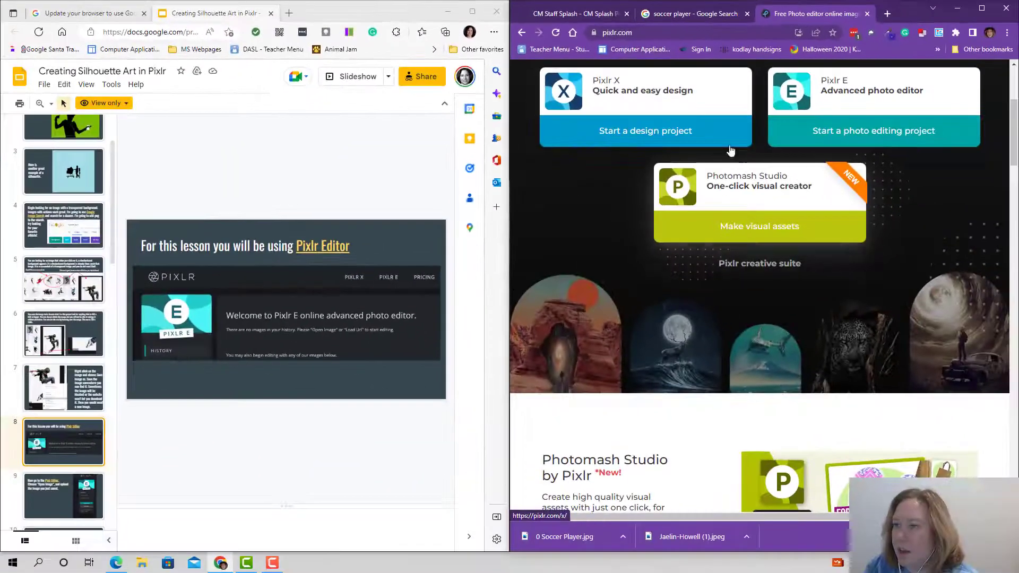
scroll(731, 151, "down", 12)
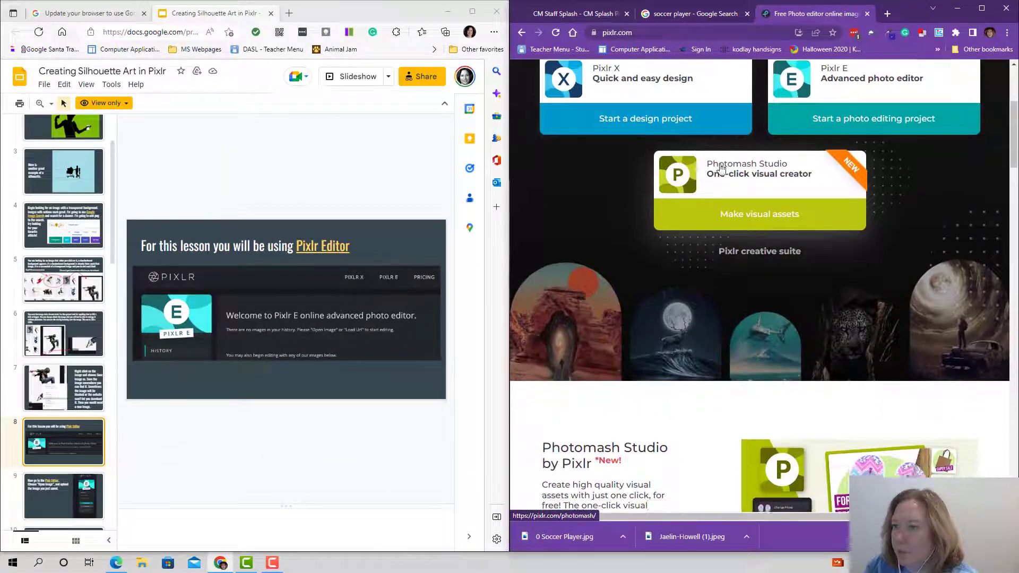
scroll(692, 174, "down", 10)
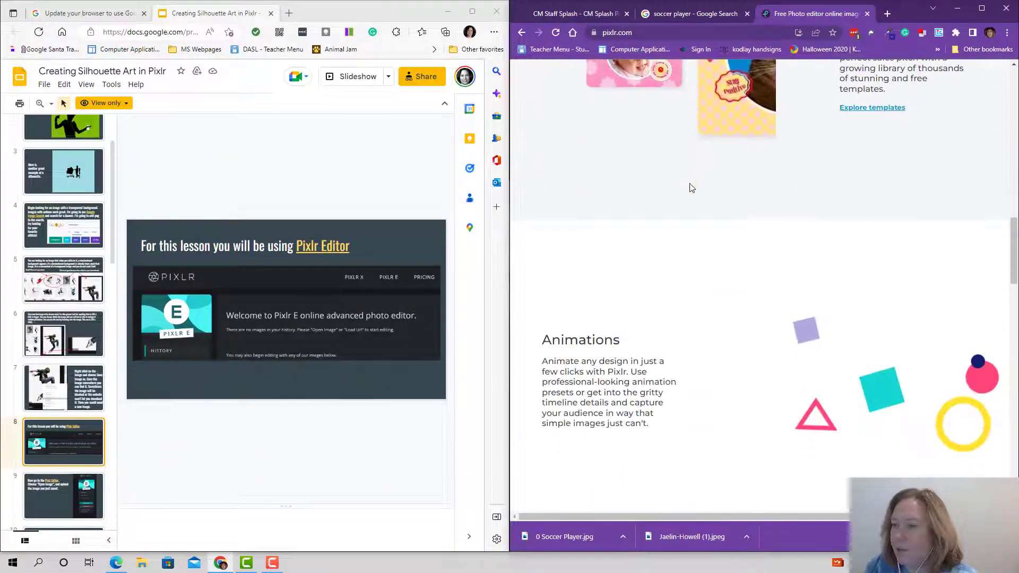
scroll(791, 243, "up", 5)
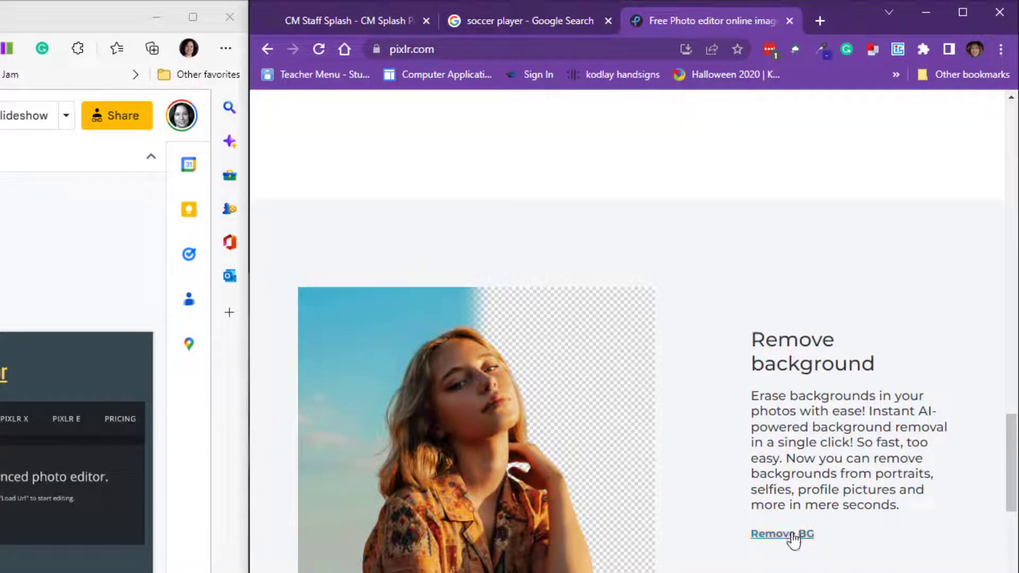
left_click(793, 537)
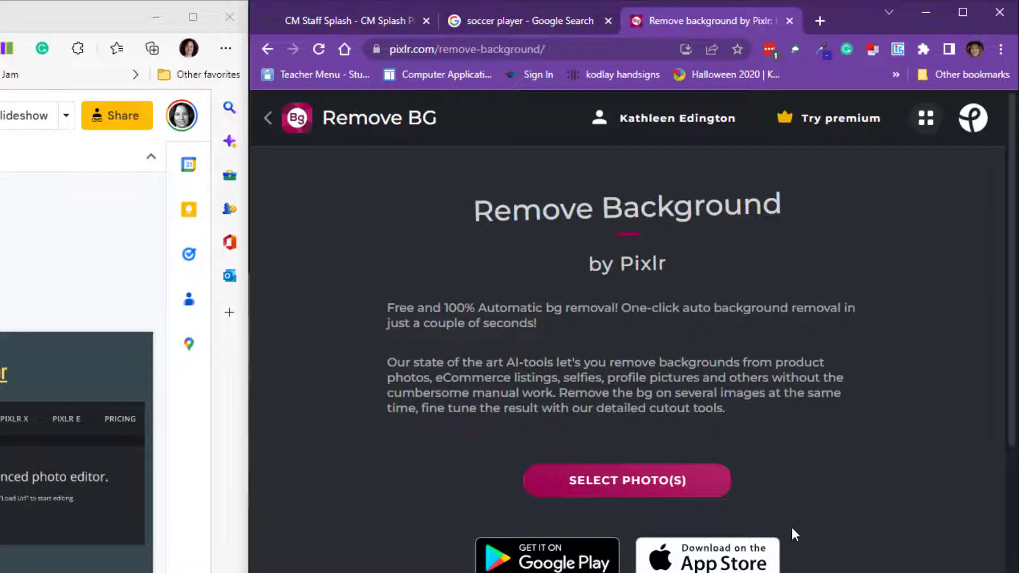
- Load the photo "0 Soccer Player" from the Desktop folder into Remove BG to cut out its background
left_click(627, 486)
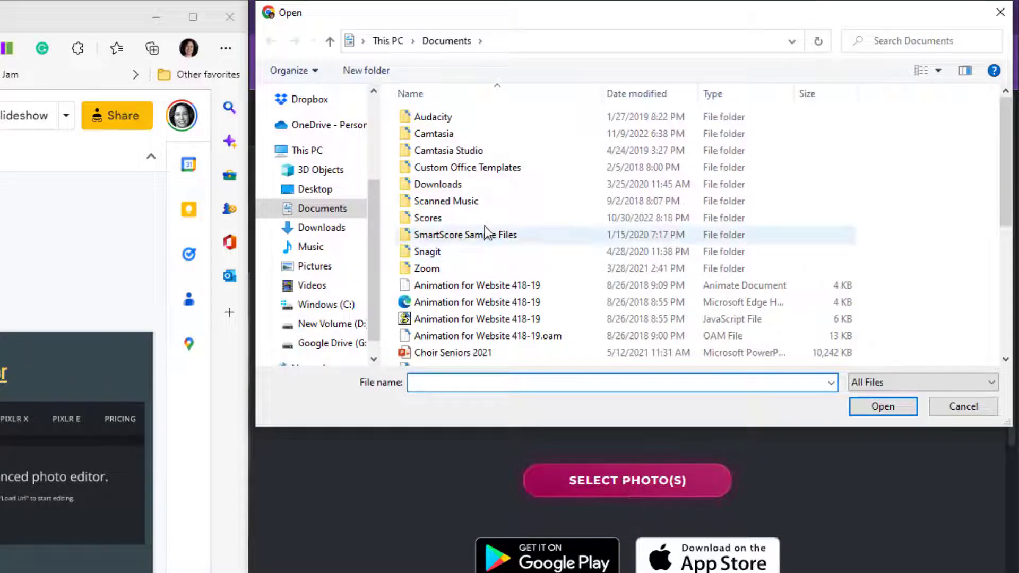
scroll(485, 212, "down", 2)
scroll(485, 208, "down", 3)
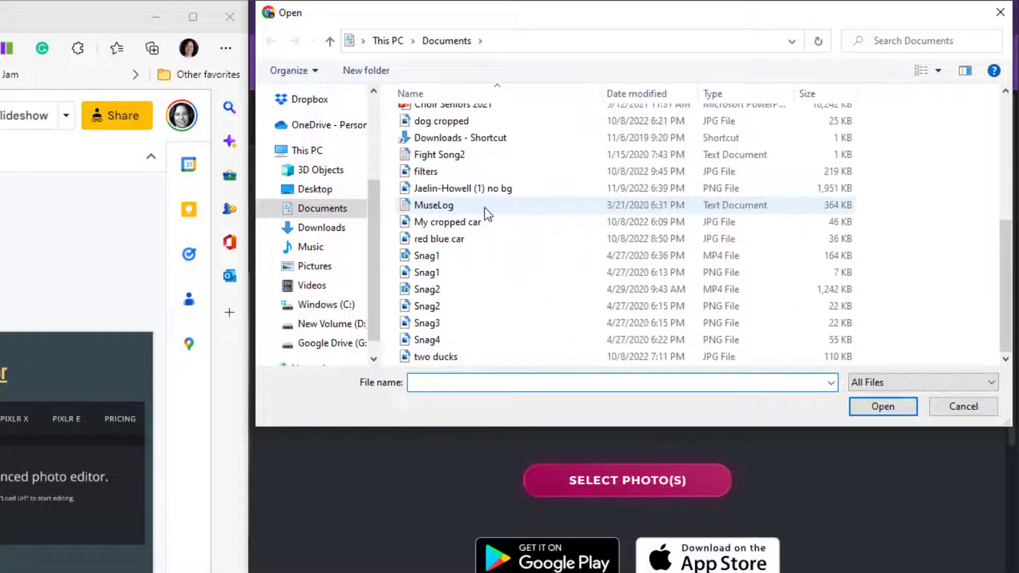
scroll(485, 208, "up", 5)
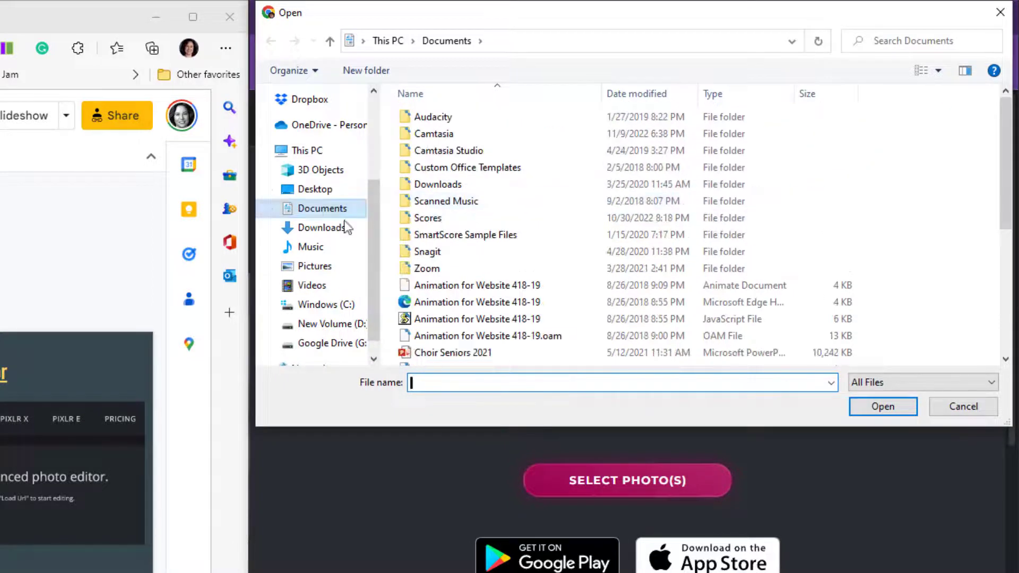
left_click(314, 192)
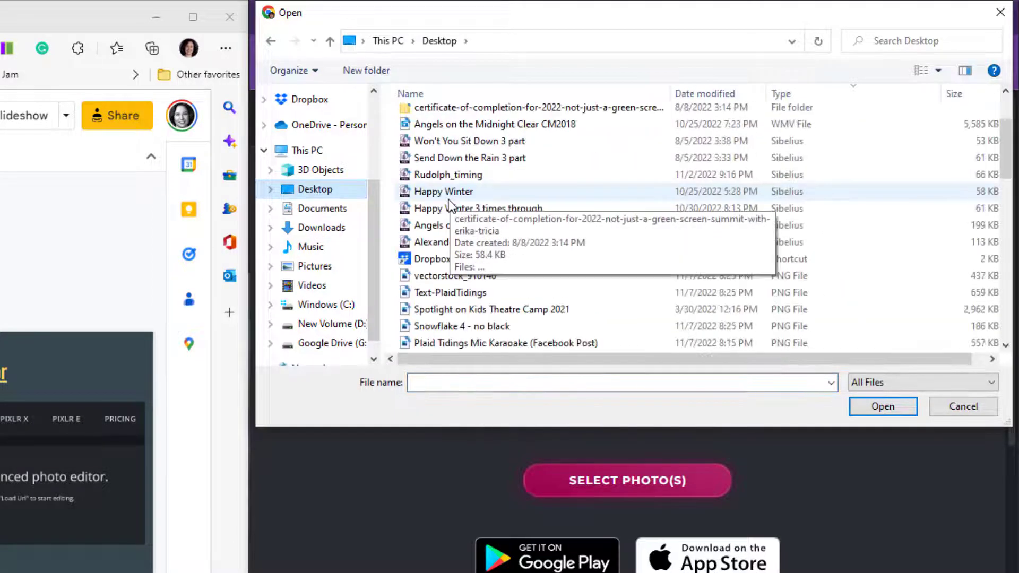
scroll(448, 199, "down", 2)
scroll(448, 199, "down", 9)
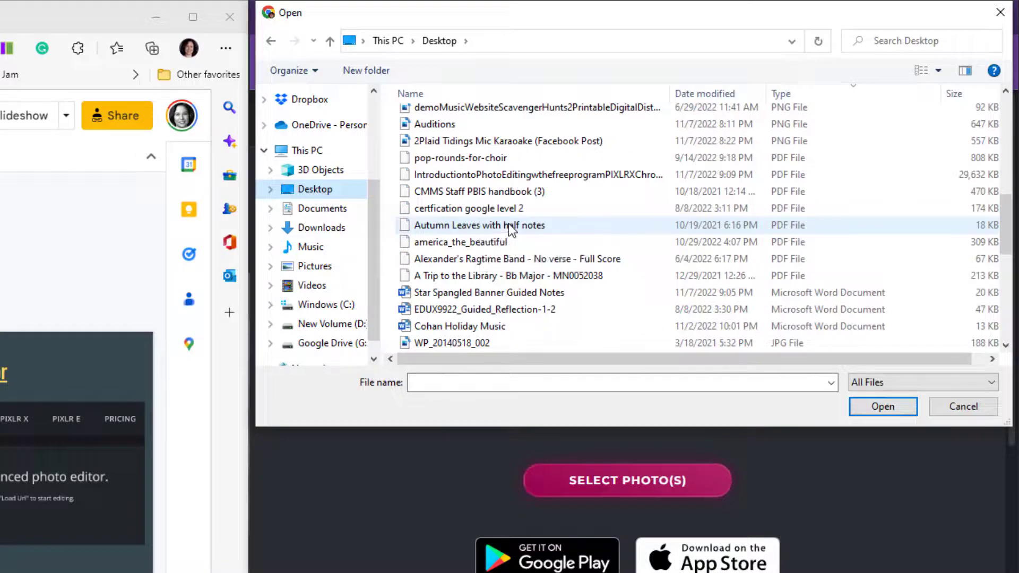
left_click(478, 329)
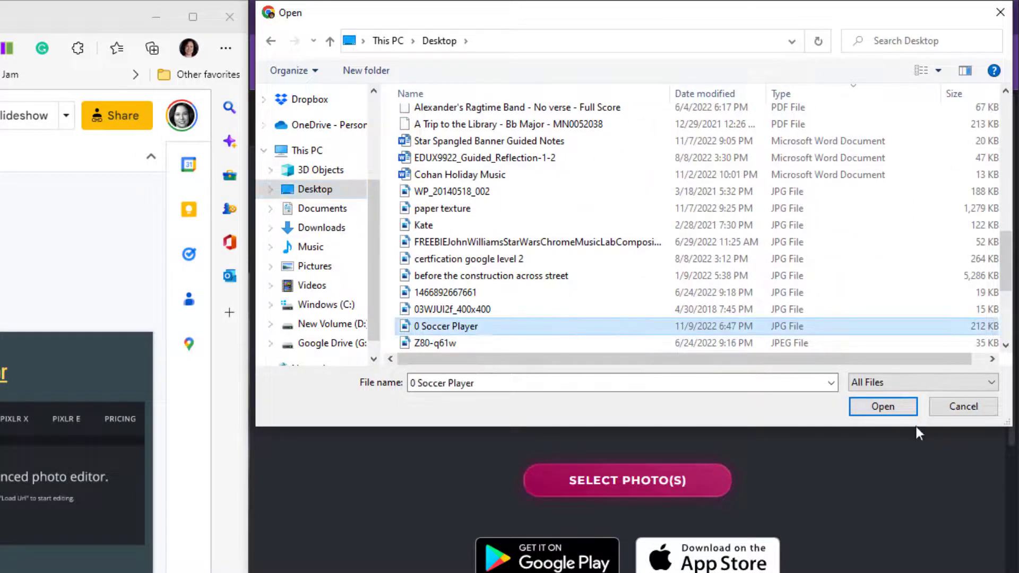
left_click(891, 412)
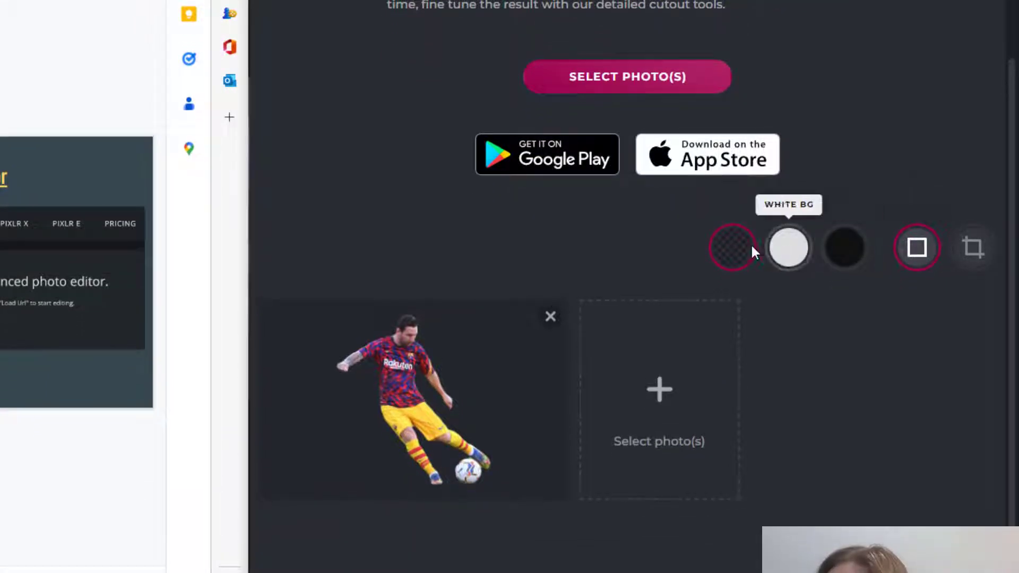
- Save the cut-out player to the Documents folder as a PNG image named "0 Soccer Player no bg"
mouse_move(387, 417)
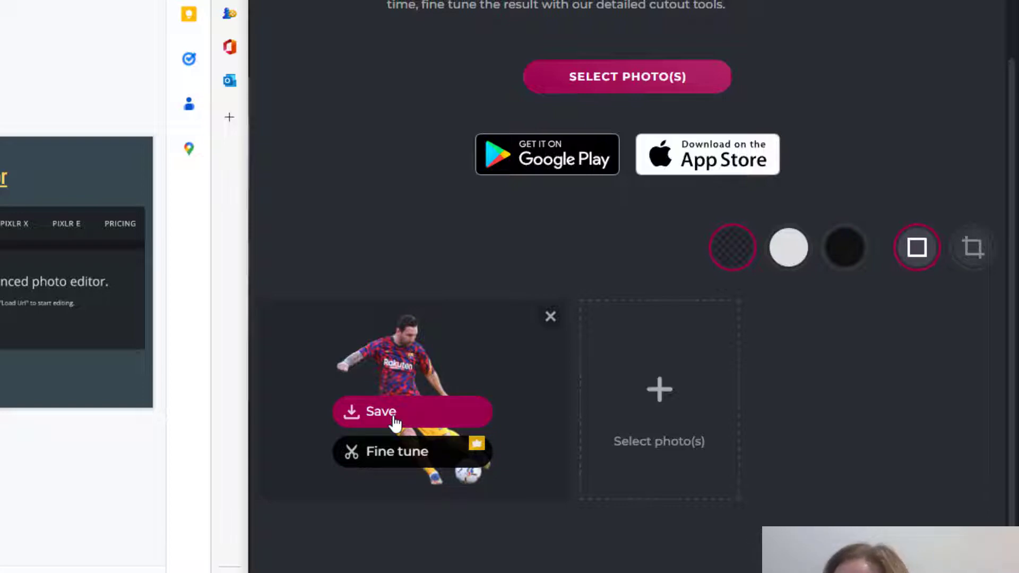
left_click(394, 422)
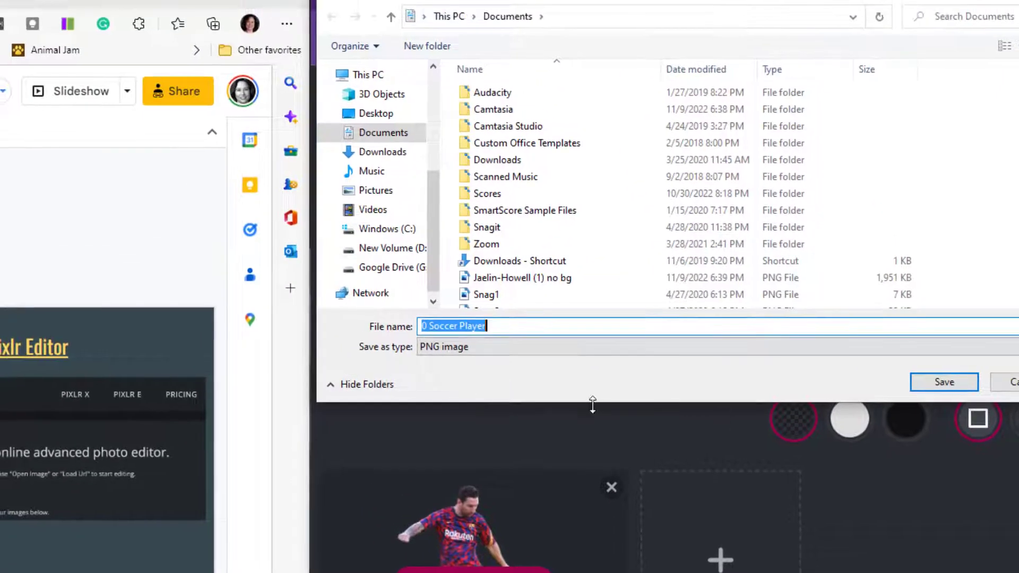
left_click(529, 322)
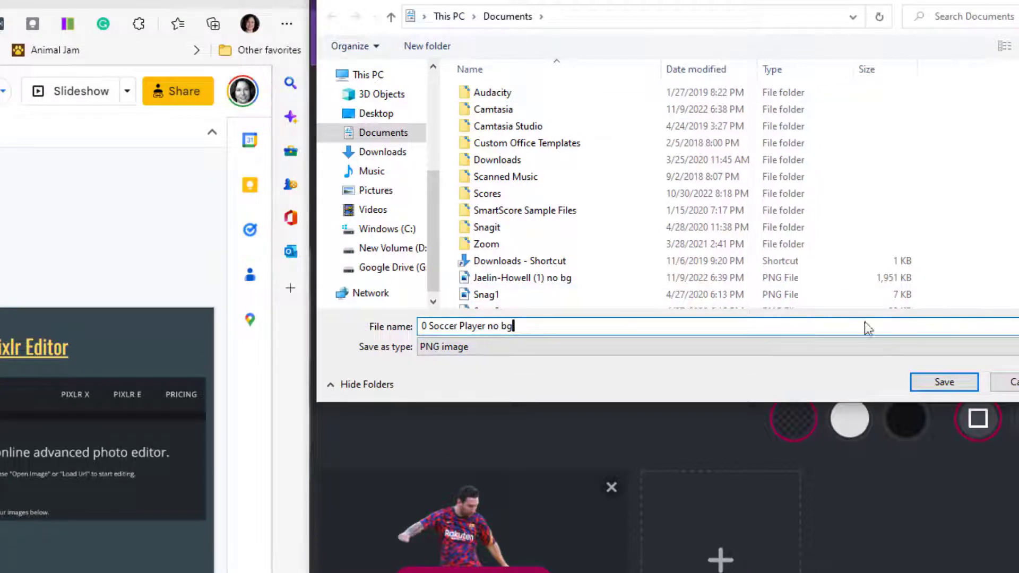
left_click(956, 383)
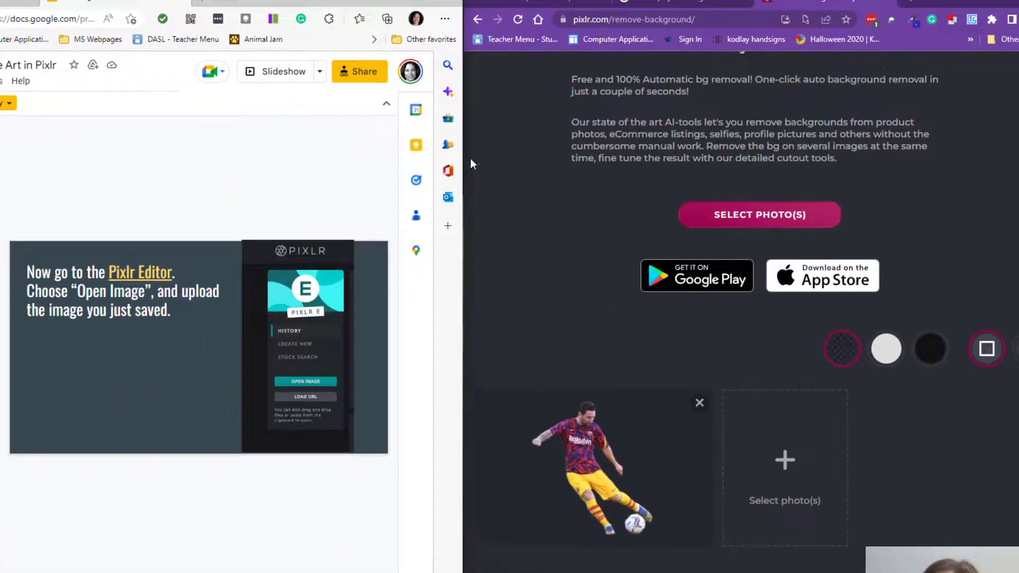
- Leave Remove BG for the Pixlr E editor and choose "0 Soccer Player no bg" from the Documents folder as the image to open
scroll(611, 205, "up", 2)
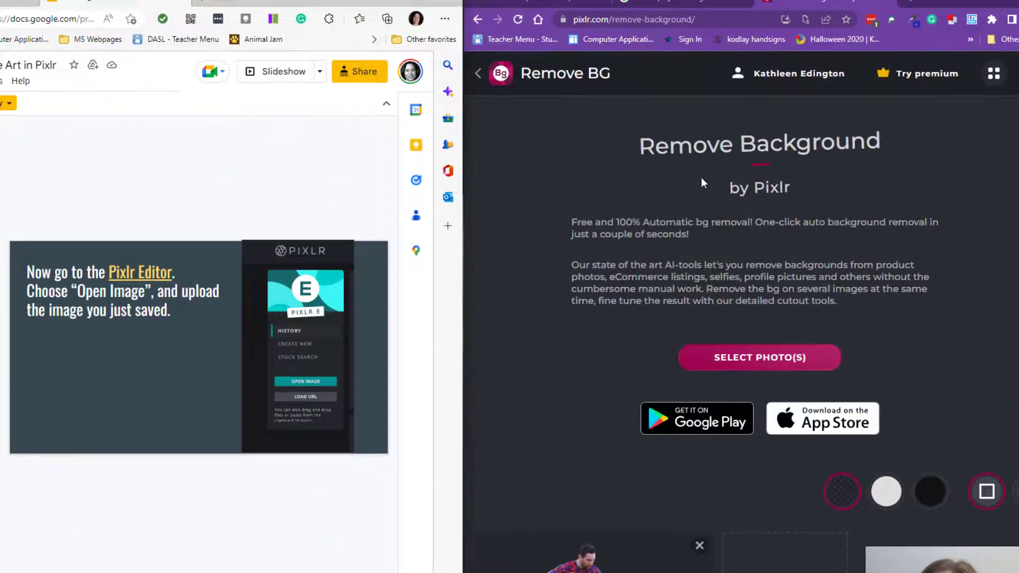
left_click(478, 73)
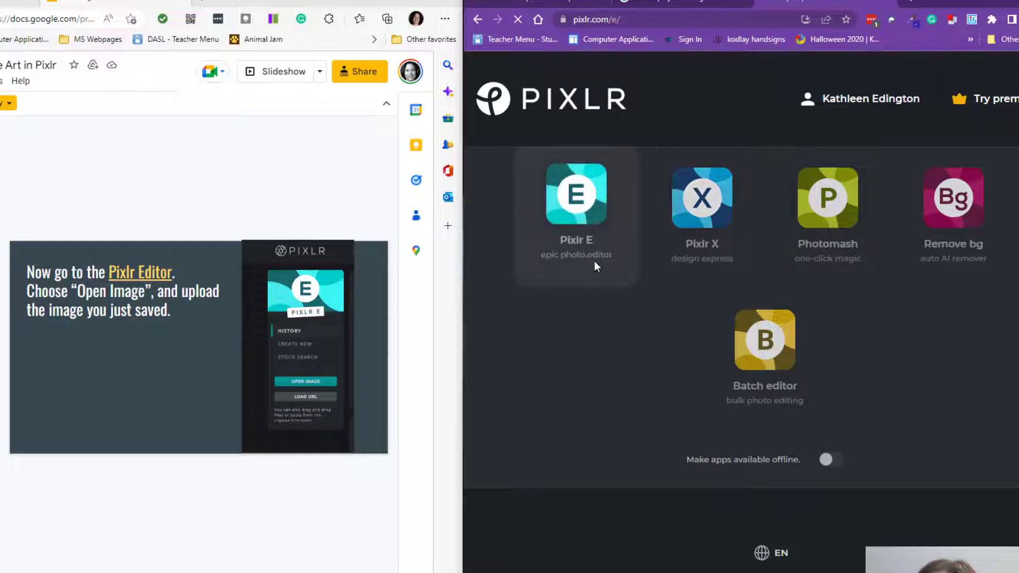
left_click(697, 264)
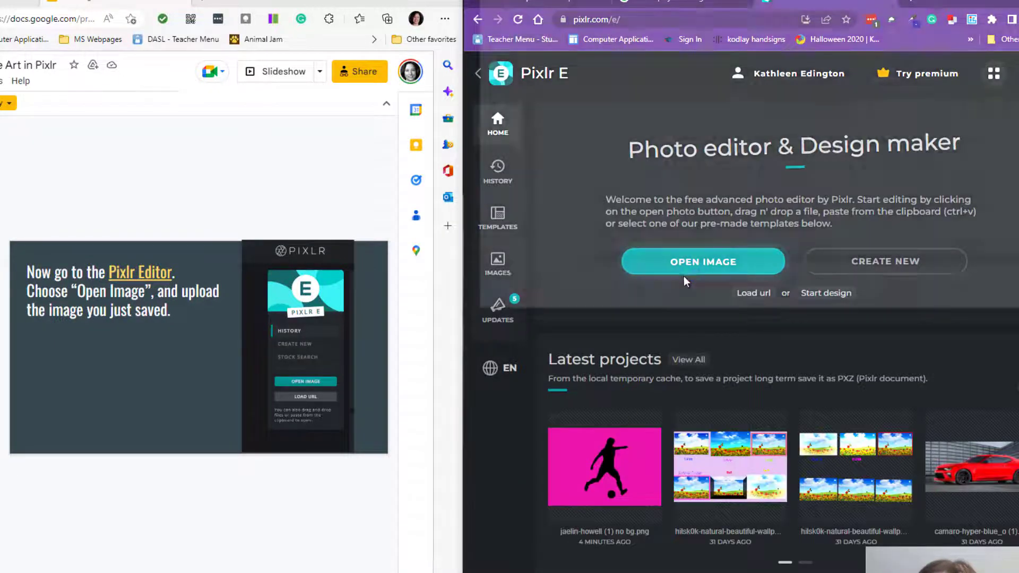
scroll(671, 175, "down", 2)
scroll(671, 175, "down", 1)
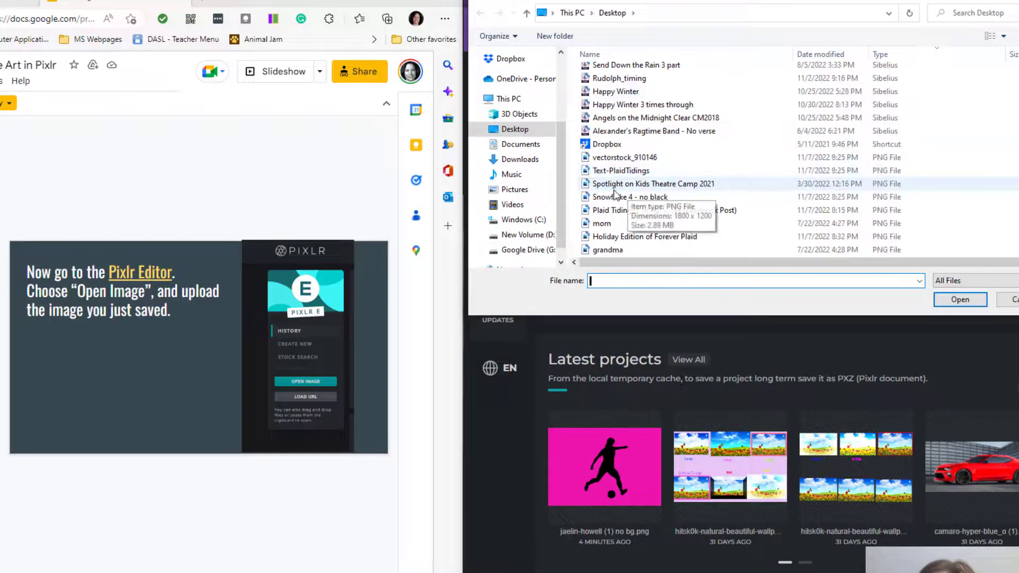
scroll(599, 183, "down", 2)
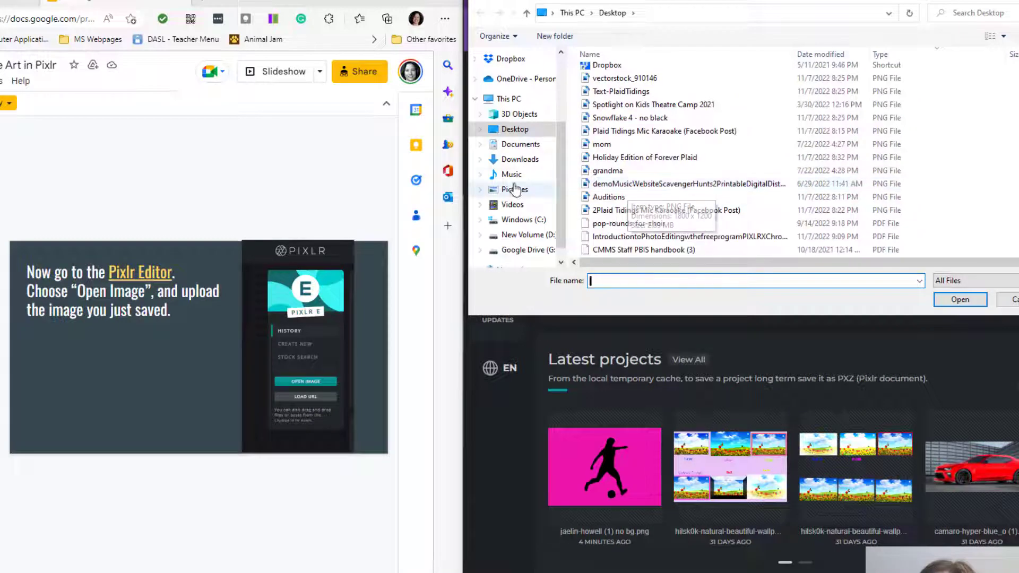
left_click(525, 145)
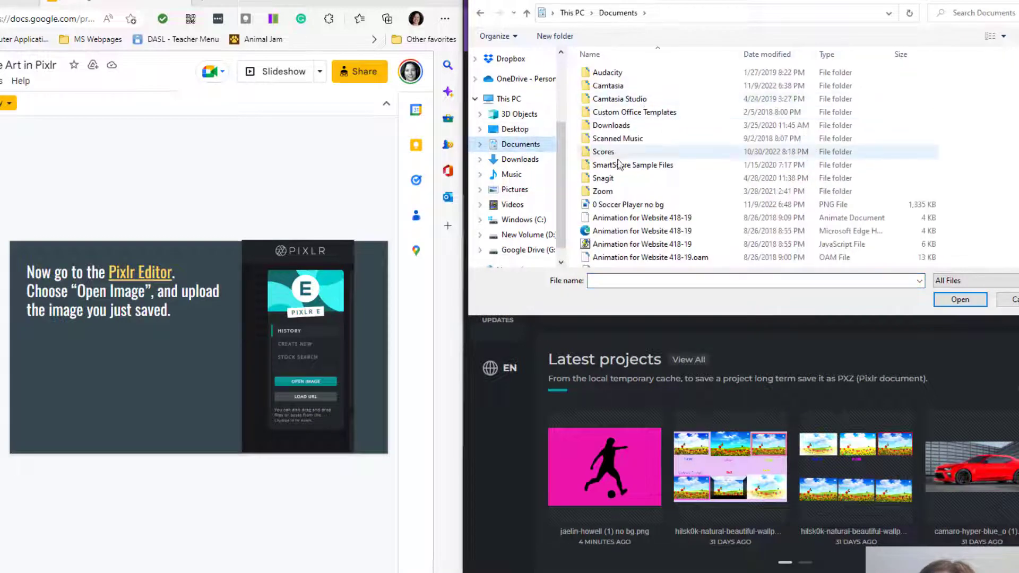
left_click(615, 205)
left_click(961, 301)
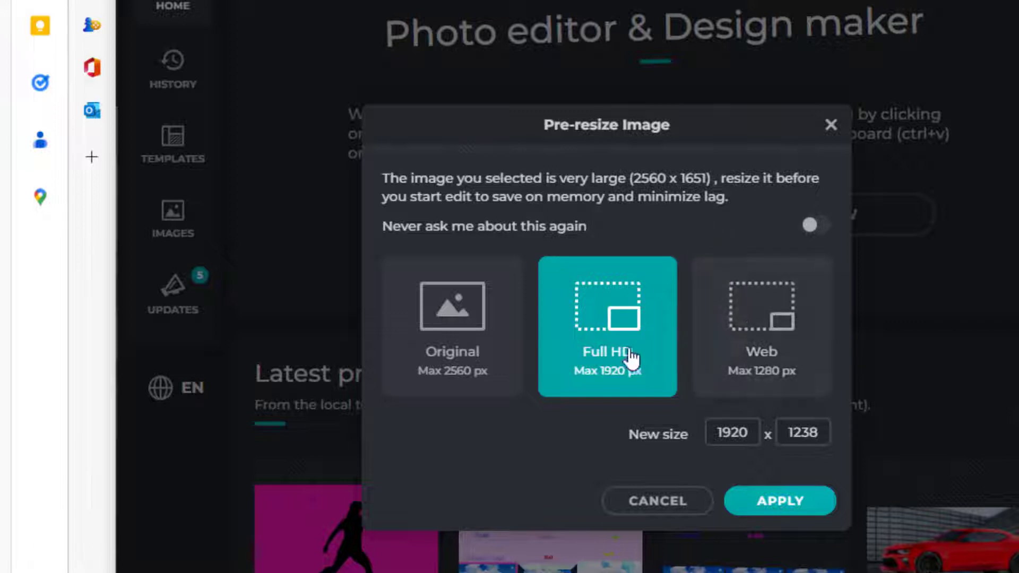
- Pre-resize the cut-out player to the Web size, 1280 x 826 px, and open it for editing
left_click(773, 325)
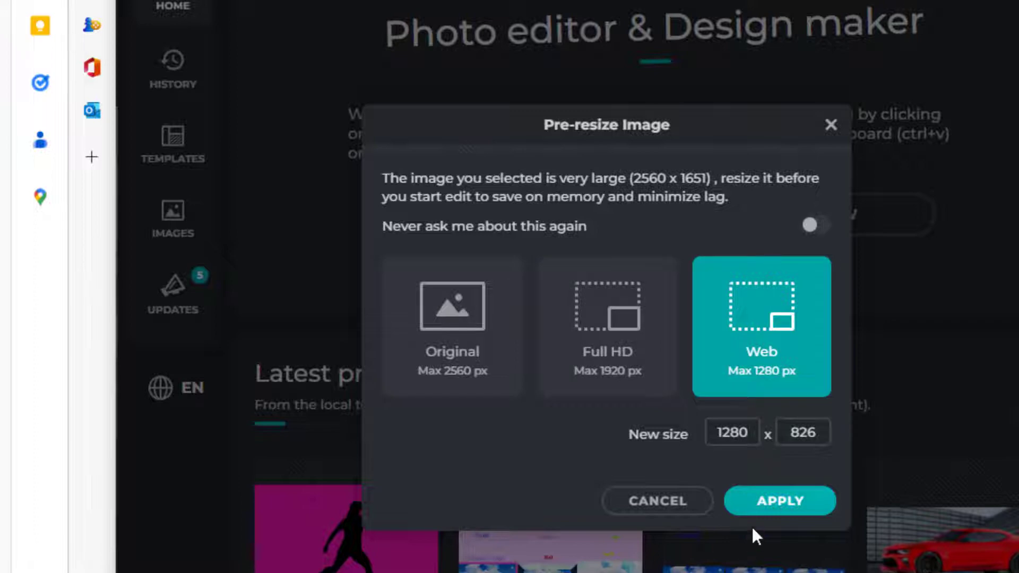
left_click(765, 508)
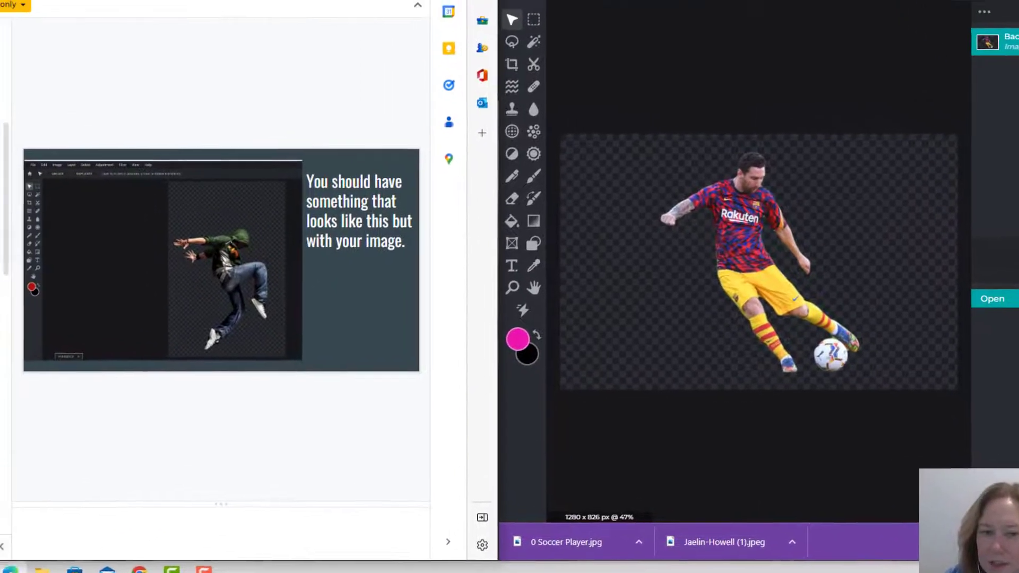
- Turn the player into a black silhouette by lowering Lightness to its minimum with the Hue and saturation adjustment
key("Down")
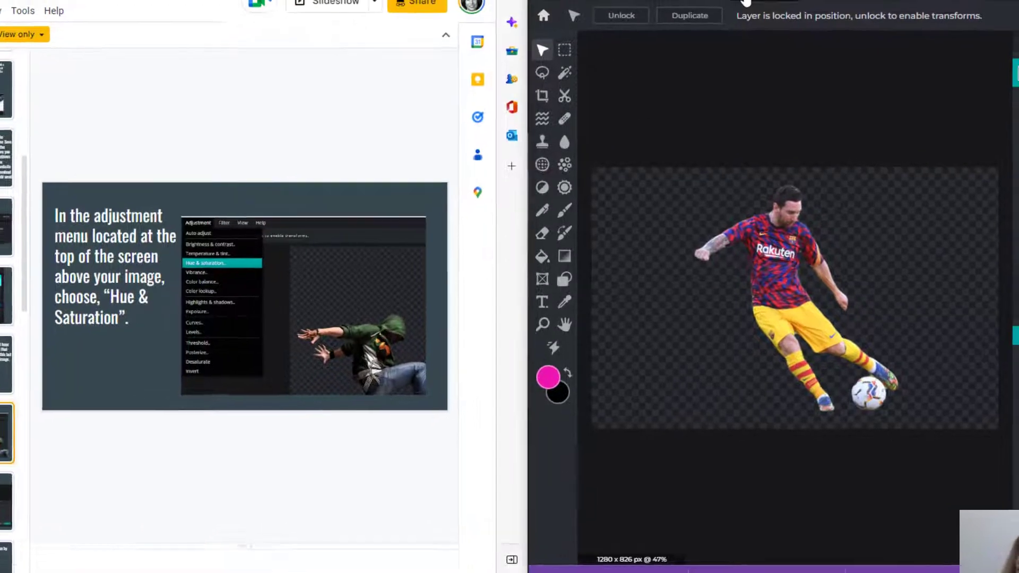
left_click(512, 83)
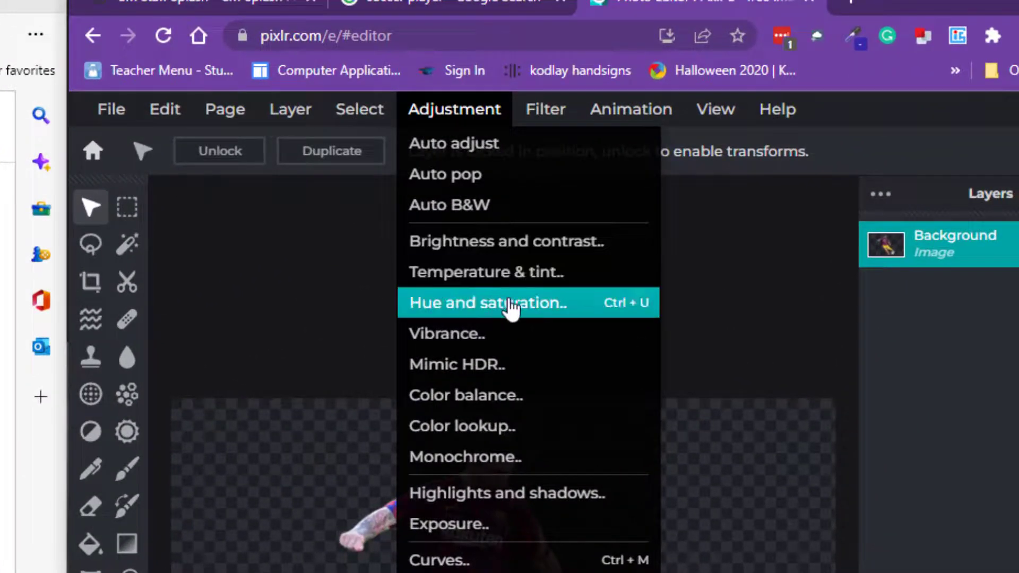
left_click(514, 306)
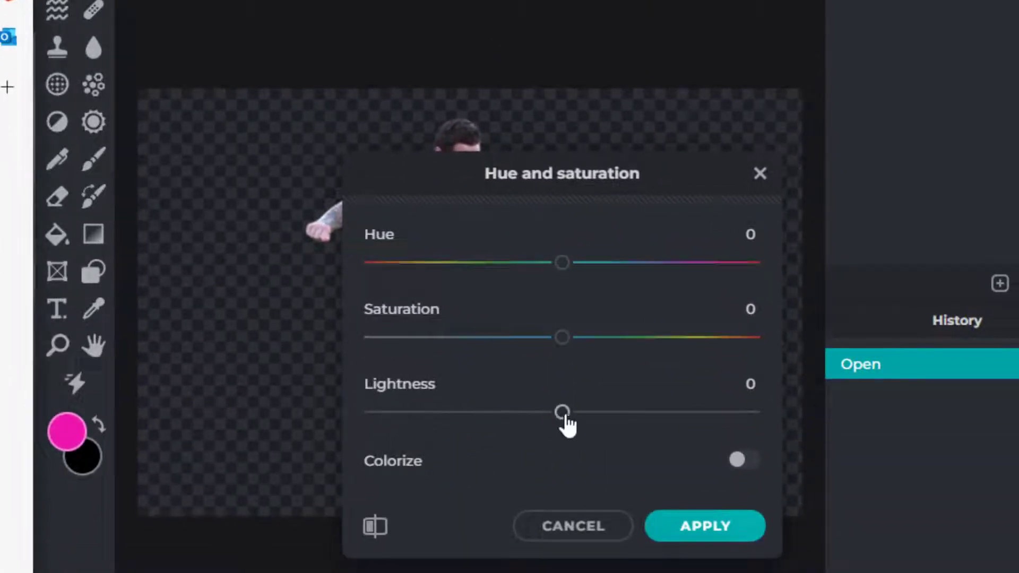
left_click_drag(561, 413, 364, 414)
left_click(693, 527)
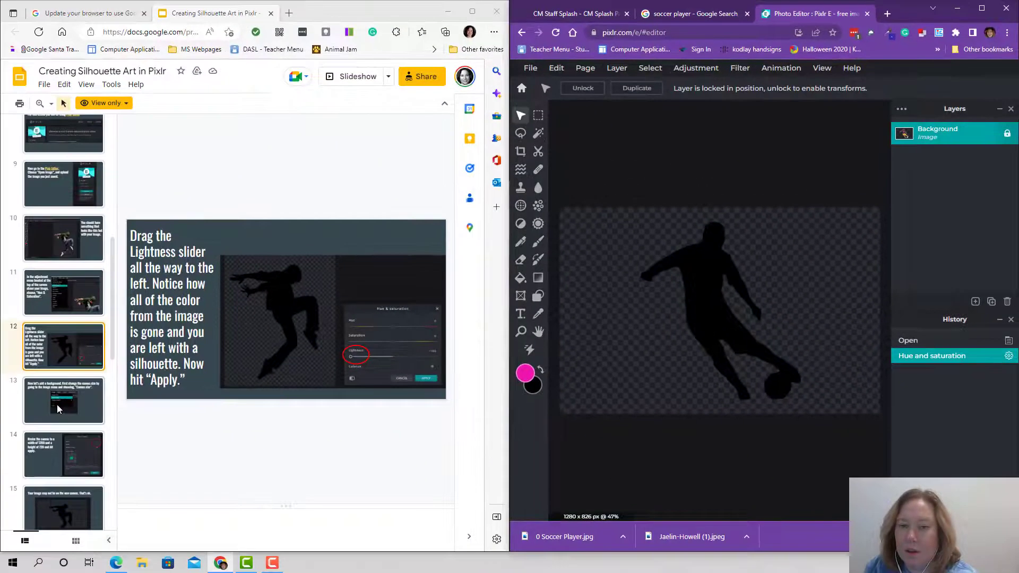
- Set the page height to 720 px, keeping the 1280 px width and the centre anchor point
left_click(57, 406)
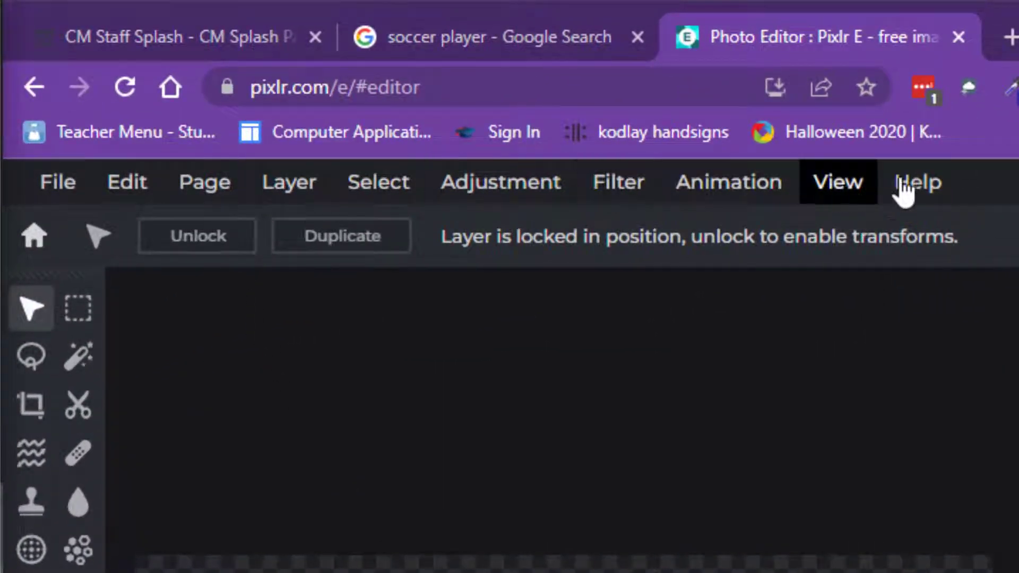
left_click(206, 186)
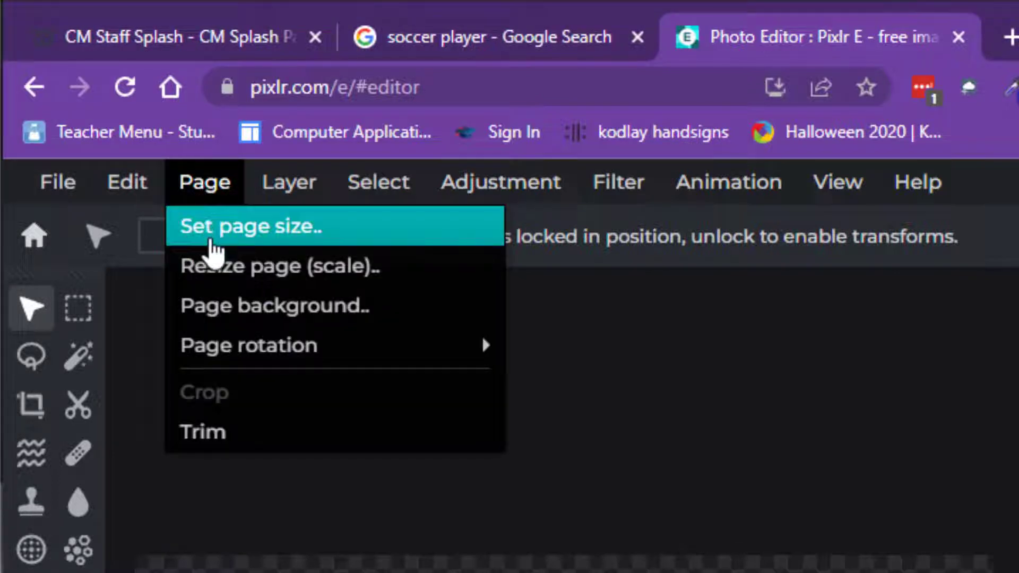
left_click(211, 241)
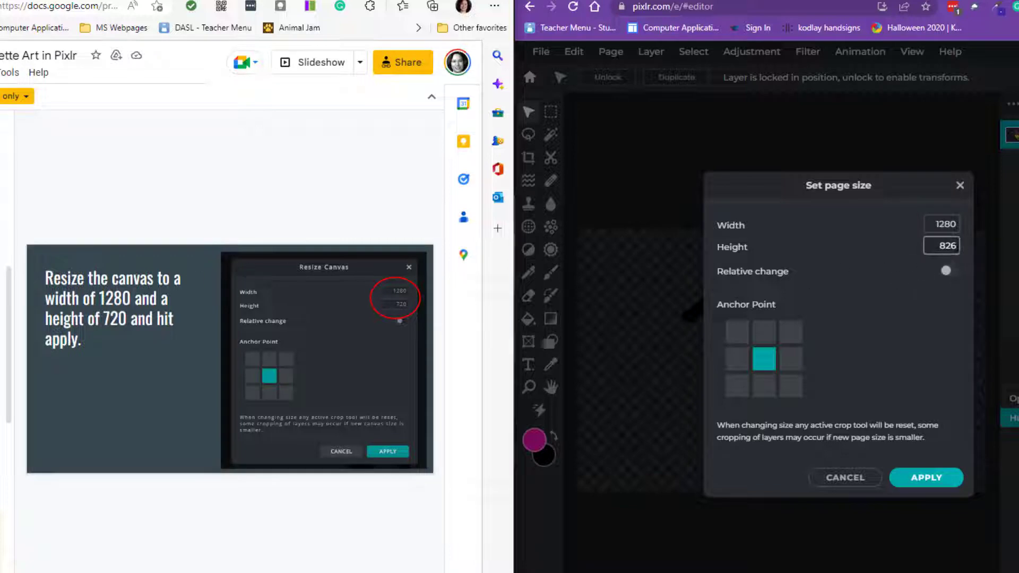
left_click(951, 245)
type("720")
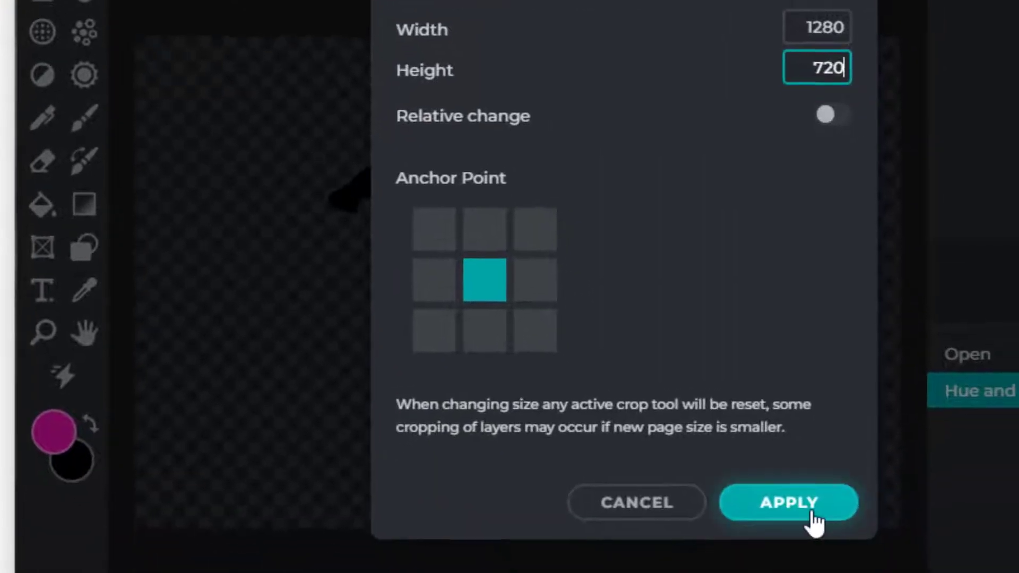
left_click(807, 514)
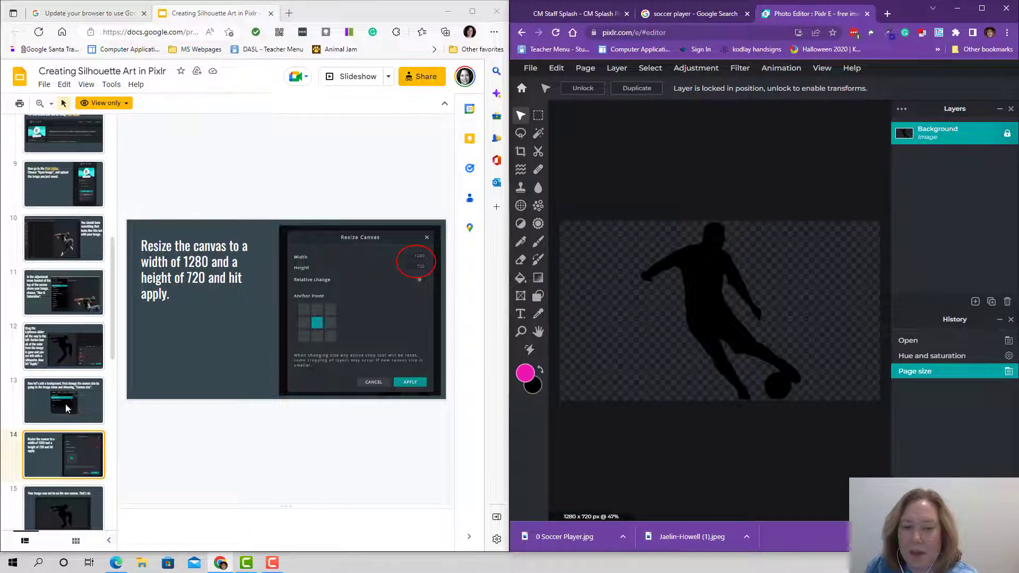
- Follow the tutorial slides on the new canvas and unlock the Background layer that holds the silhouette
scroll(80, 398, "down", 3)
left_click(82, 403)
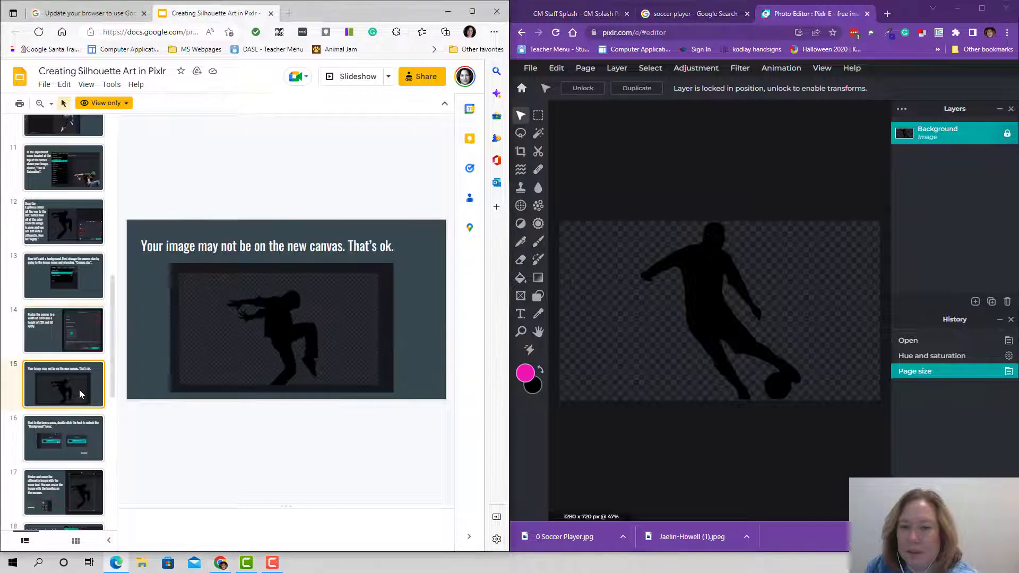
left_click(714, 323)
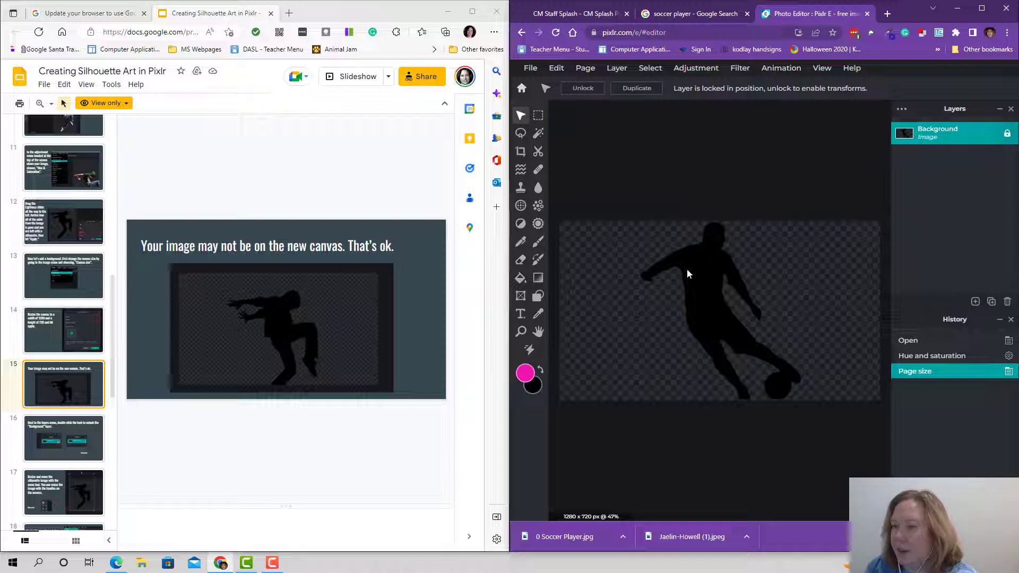
left_click(68, 449)
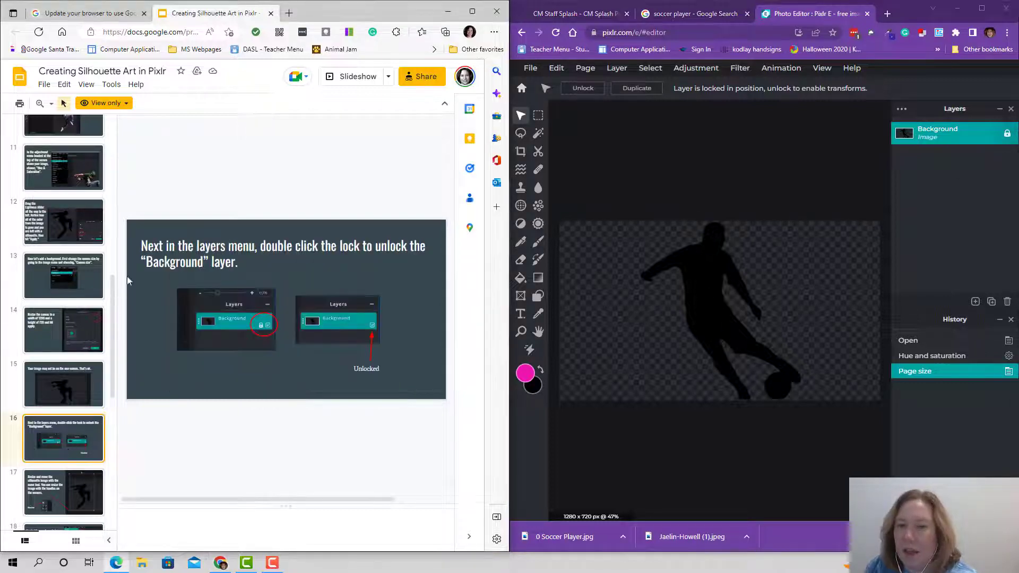
double_click(1006, 134)
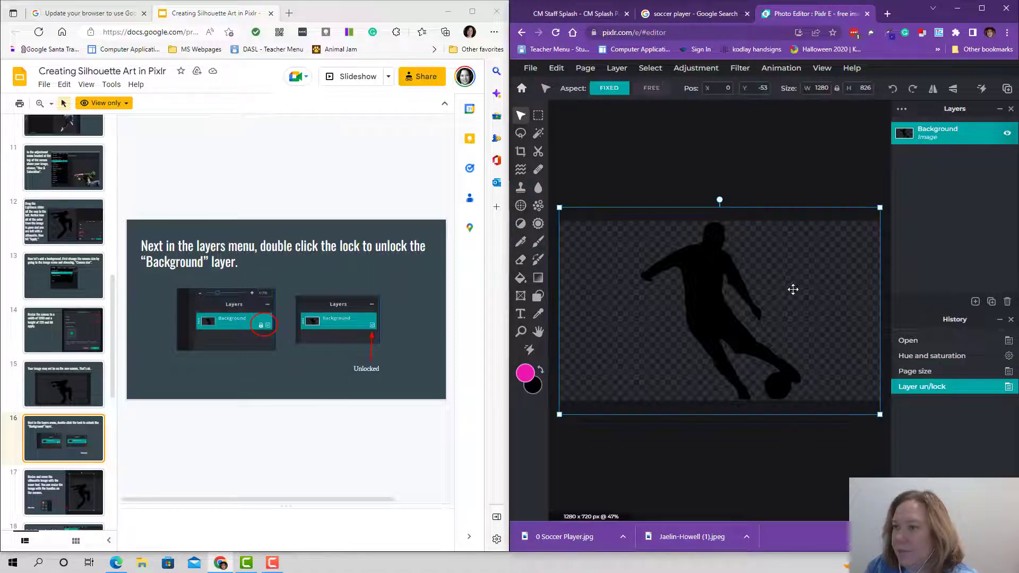
- Scale the silhouette down to about 1206 x 778 px and move it to about X 21, Y -29
left_click_drag(791, 288, 794, 290)
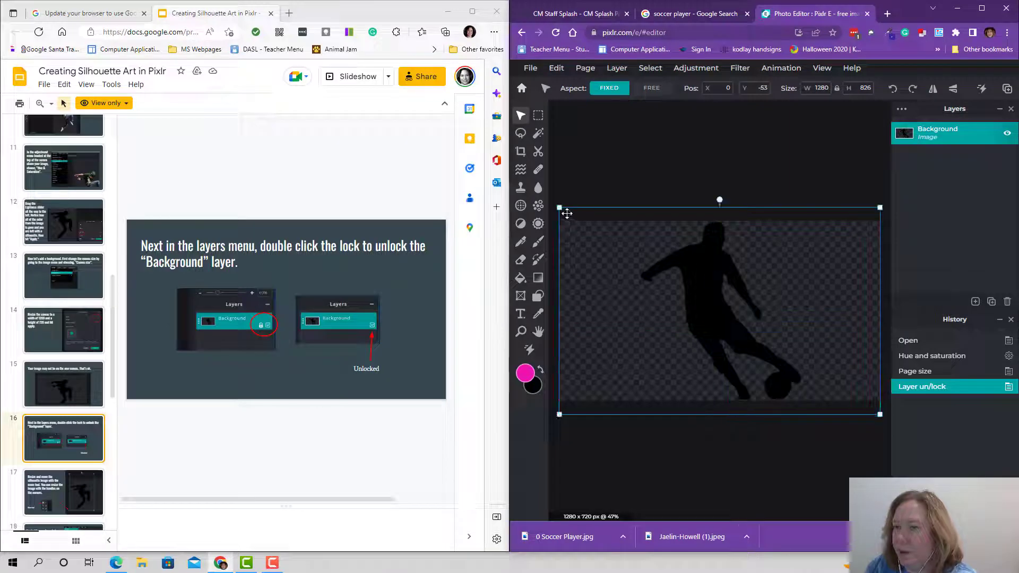
left_click_drag(561, 208, 578, 221)
mouse_move(696, 295)
left_mouse_down()
mouse_move(724, 308)
mouse_move(715, 301)
left_mouse_up()
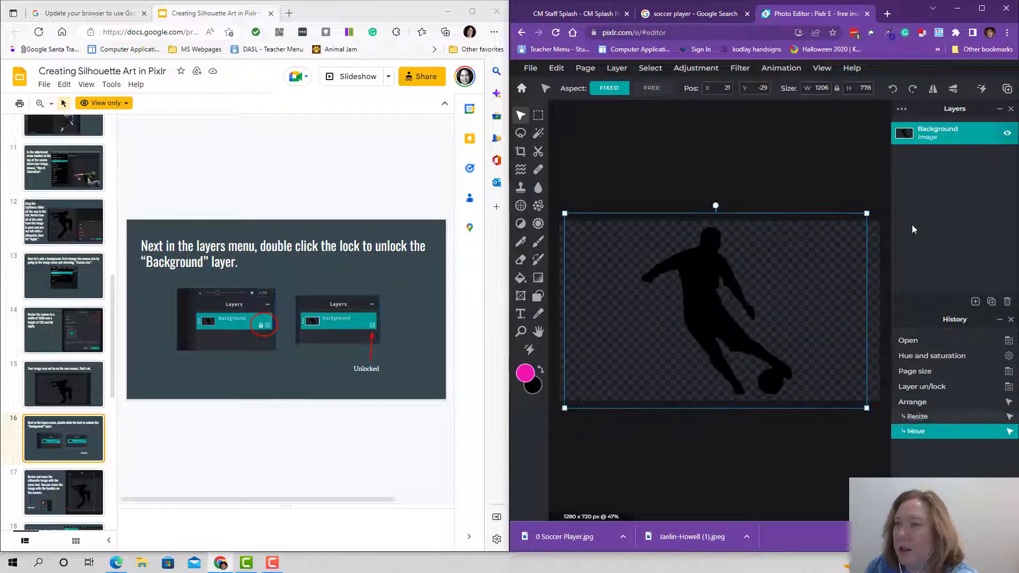
- Add a new empty layer as the tutorial slides instruct and place it beneath the silhouette's Background layer
left_click(65, 478)
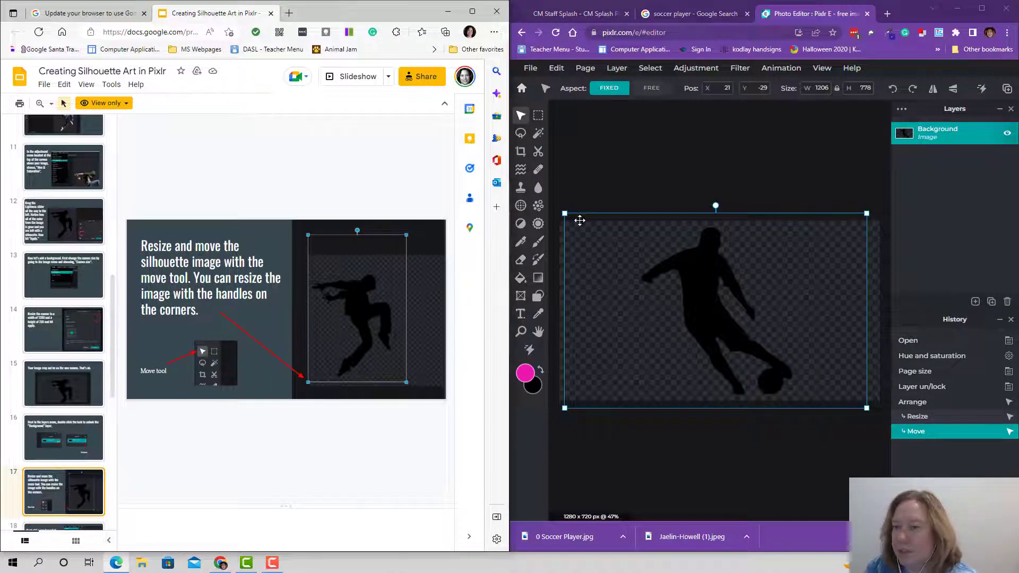
scroll(68, 419, "down", 1)
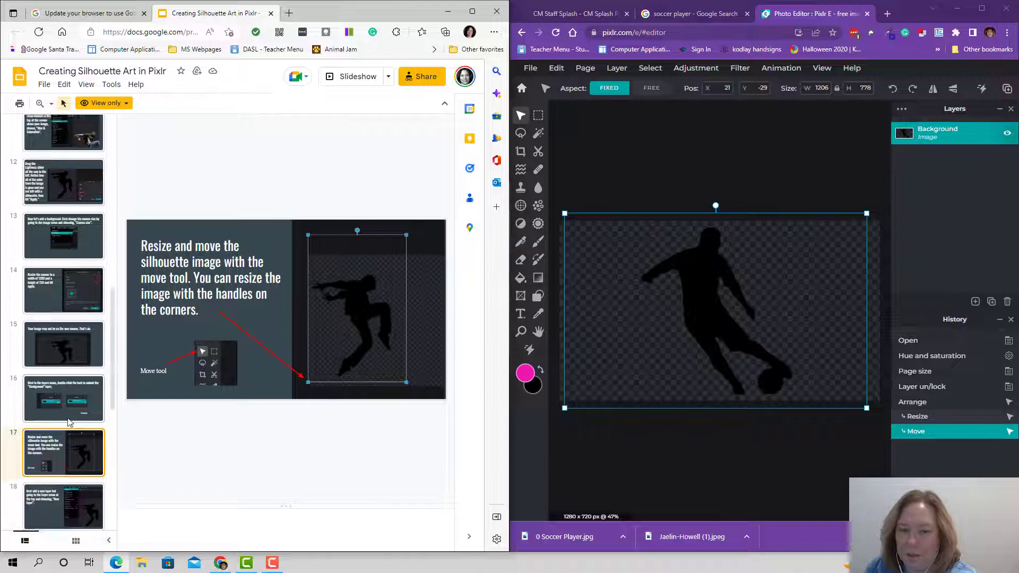
scroll(68, 418, "down", 1)
left_click(68, 418)
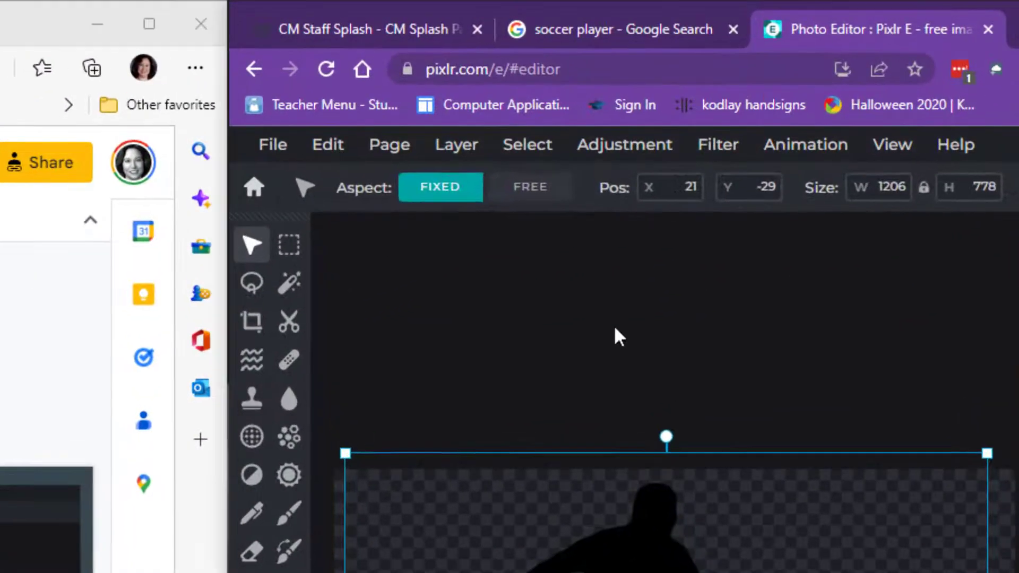
left_click(618, 334)
left_click(461, 149)
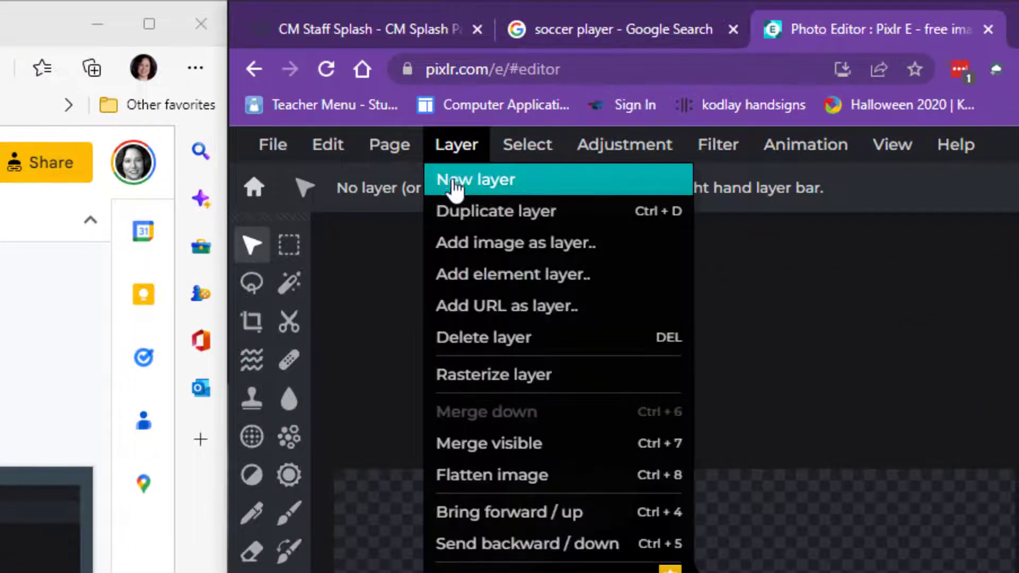
left_click(453, 186)
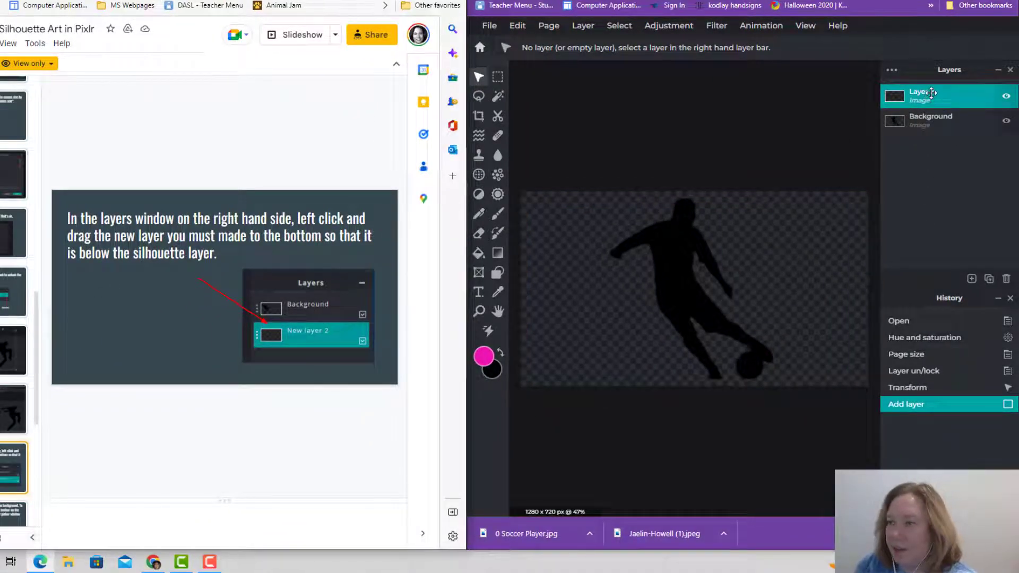
left_click_drag(931, 92, 934, 123)
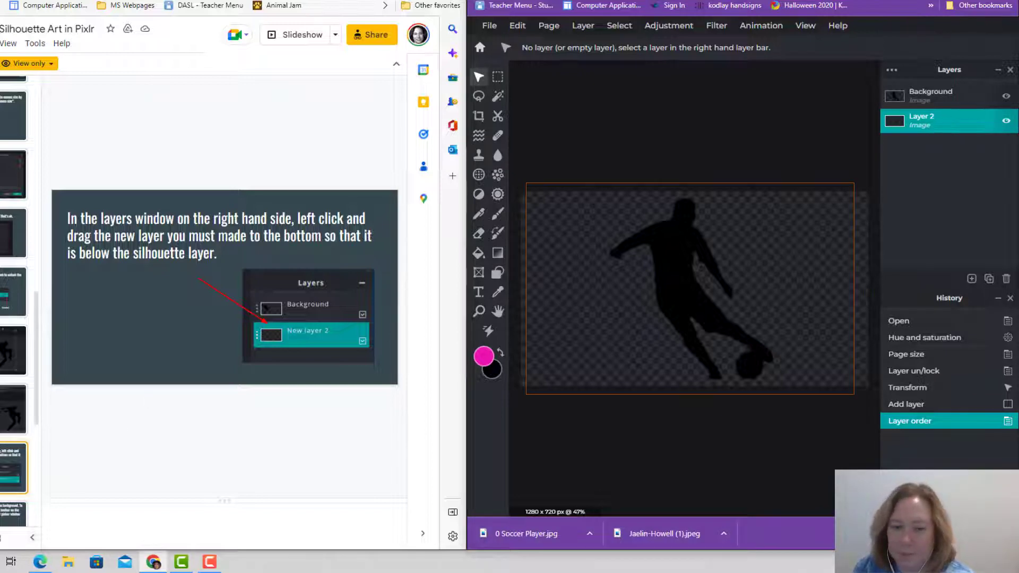
- Change the foreground colour to the bright blue #16C1EC
key("Down")
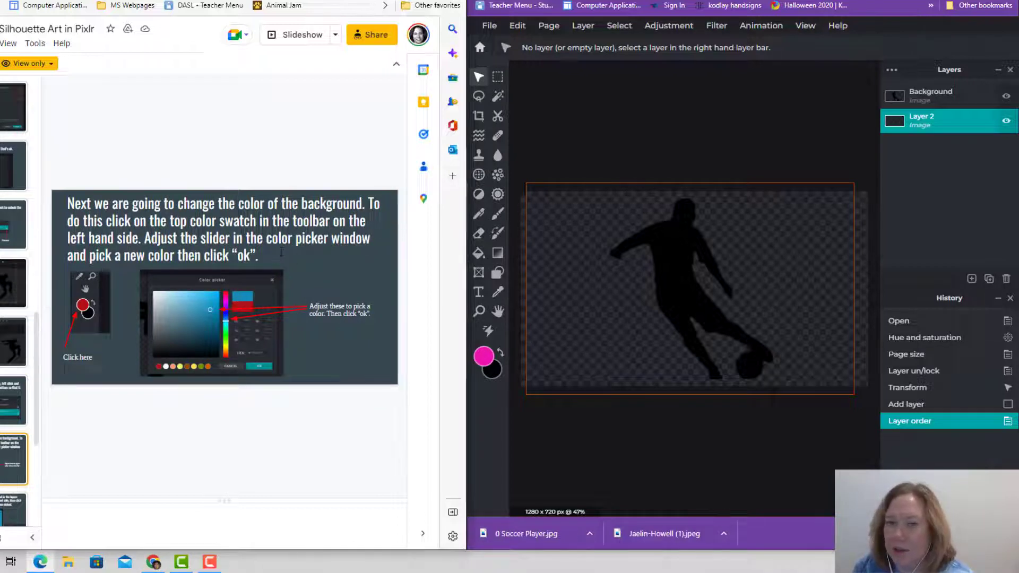
left_click(487, 362)
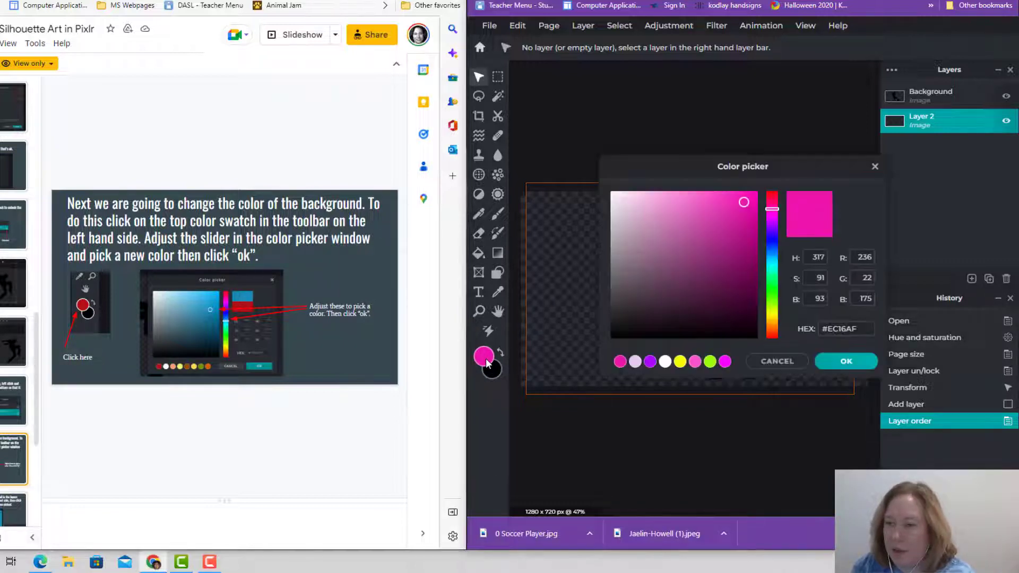
left_click_drag(773, 291, 773, 261)
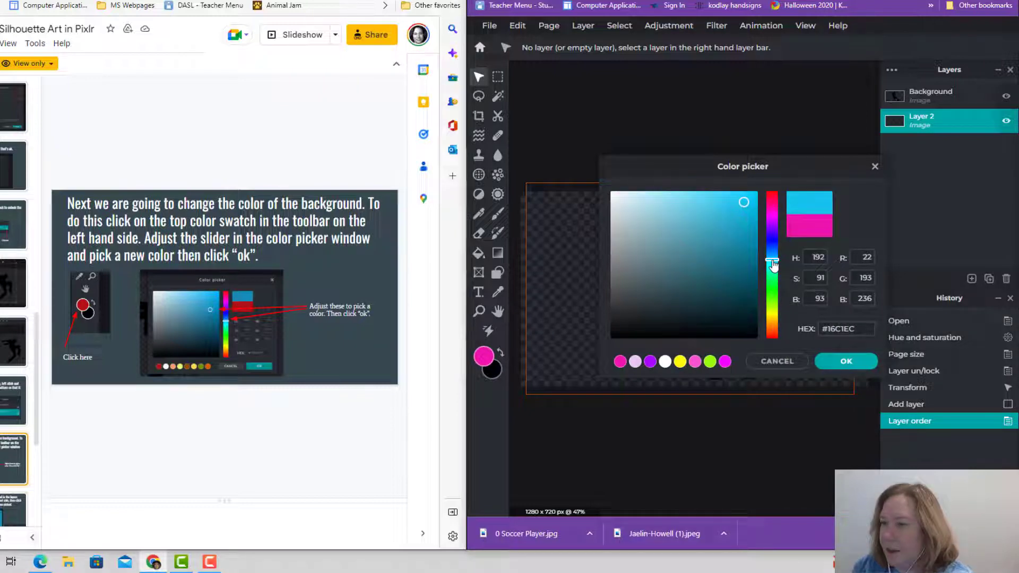
left_click(841, 361)
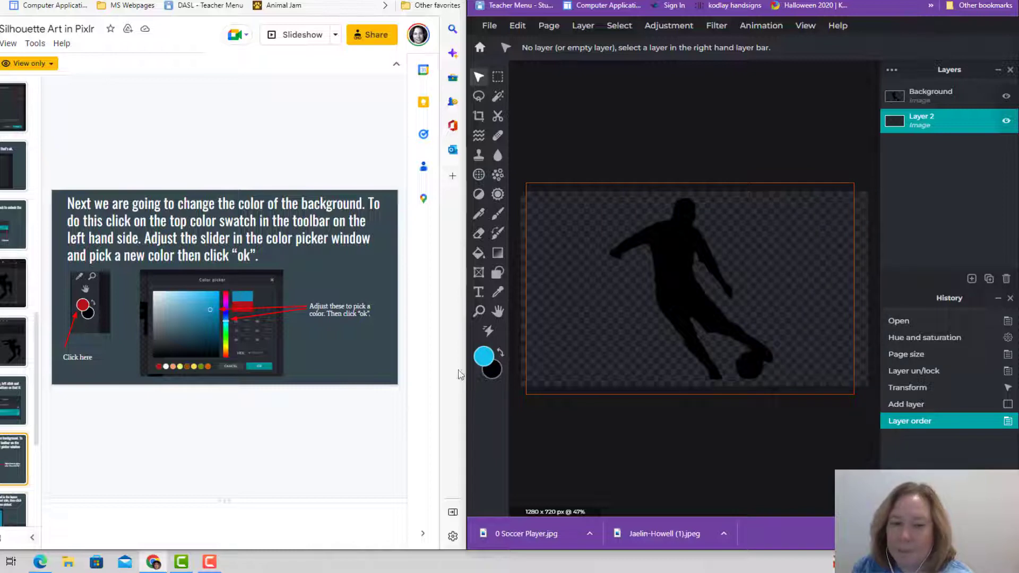
- Fill the empty bottom layer with the blue foreground colour using the Fill tool
key("Down")
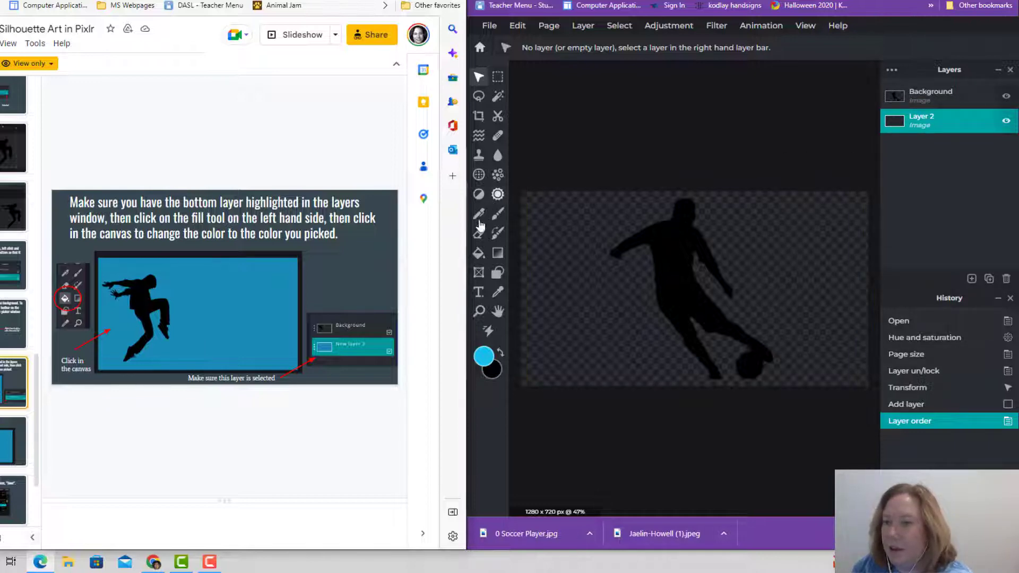
left_click(478, 253)
left_click(556, 243)
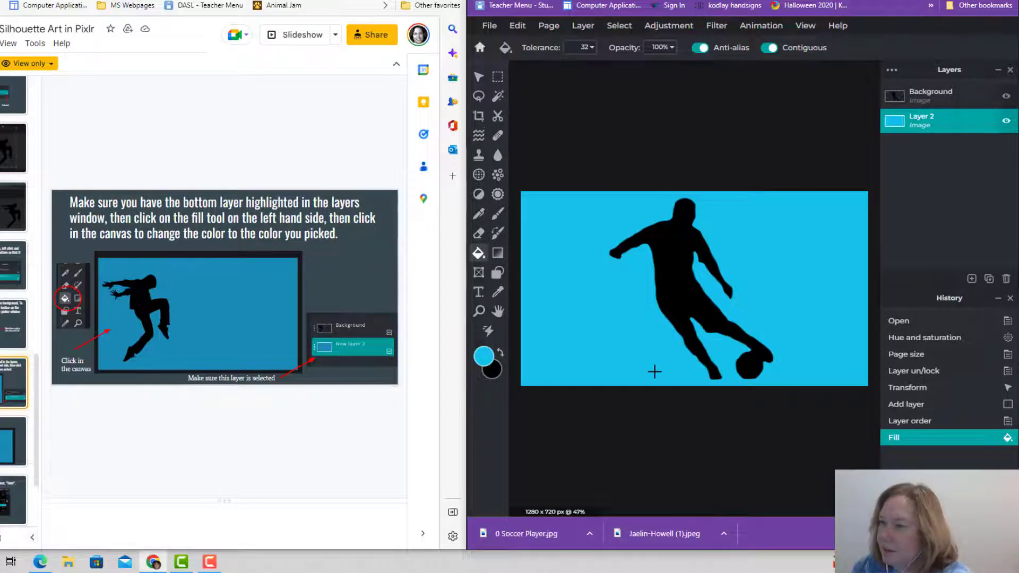
- Compare with the final silhouette slide, nudge the silhouette to about X 17 and shrink it to about 1168 x 753 px
key("Down")
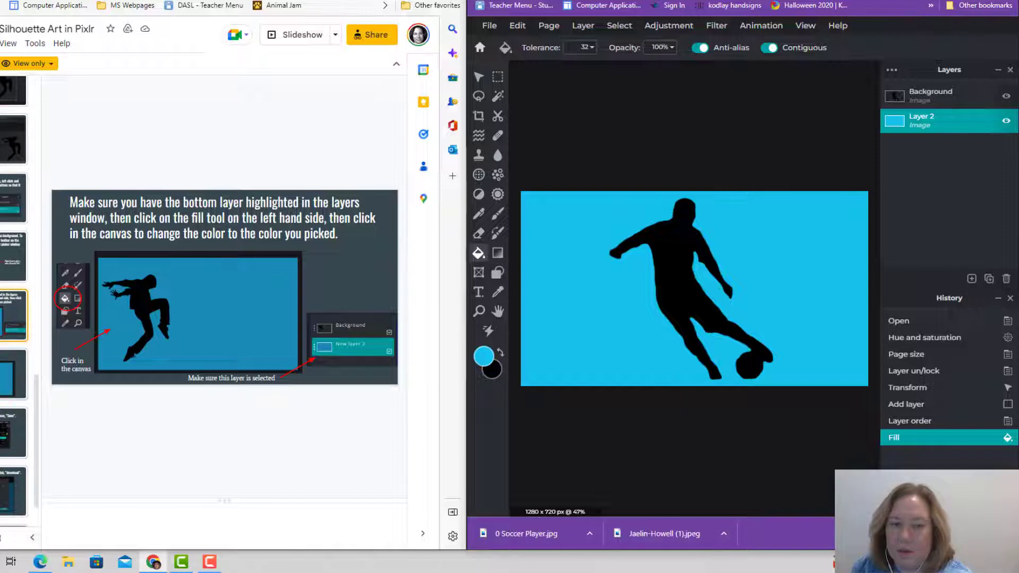
key("Up")
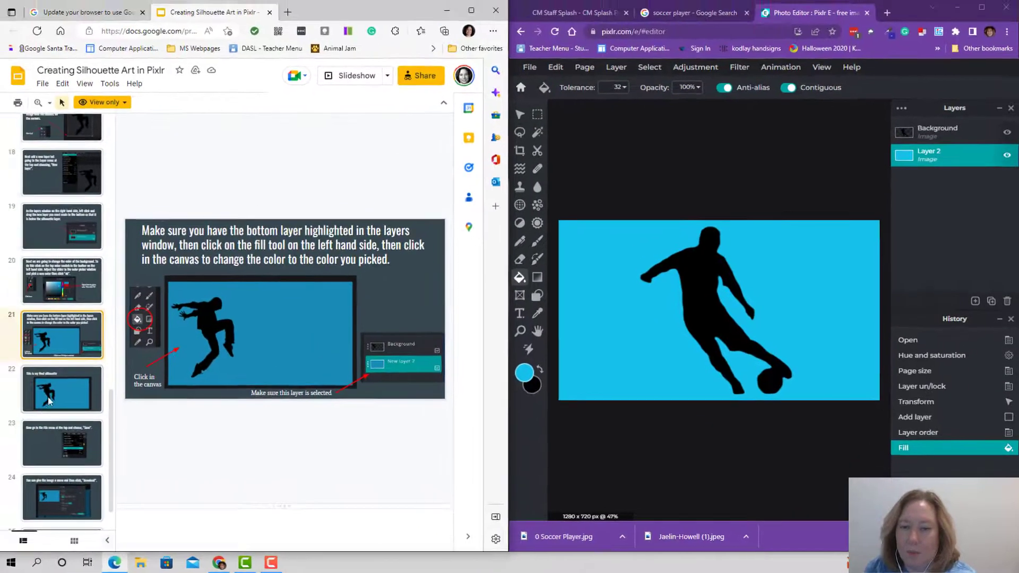
left_click(48, 401)
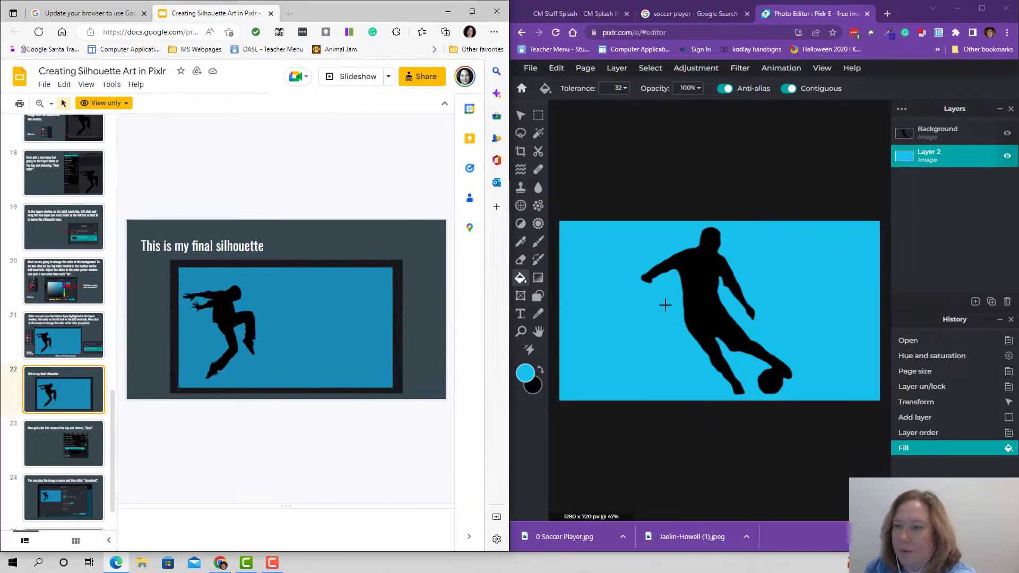
left_click(520, 114)
left_click(937, 132)
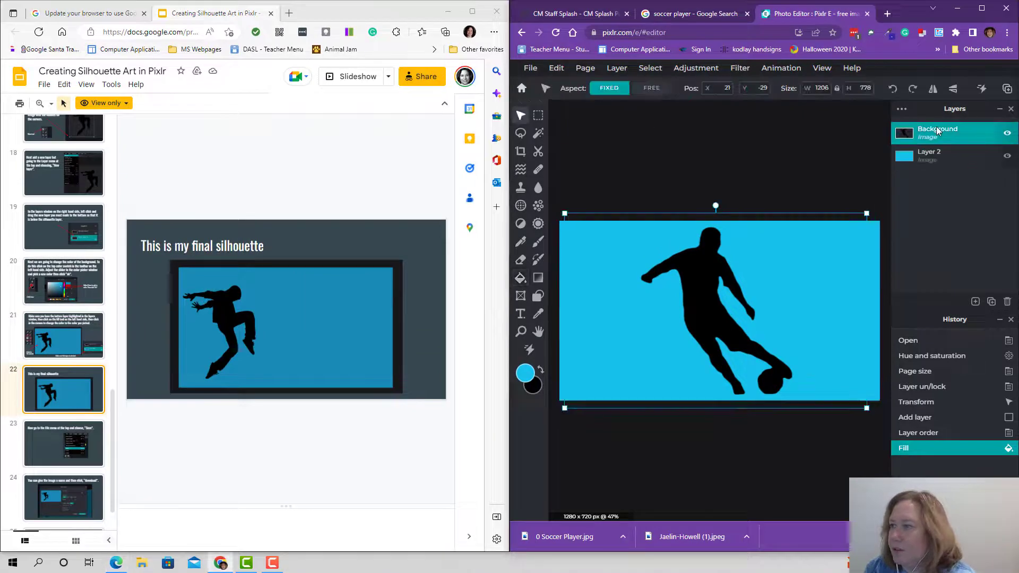
left_click_drag(752, 300, 750, 296)
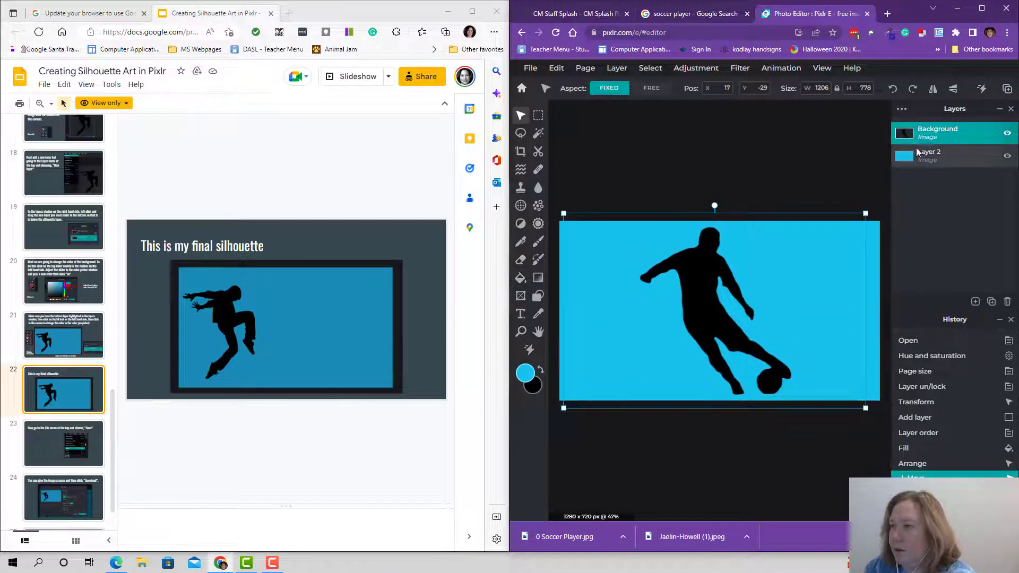
left_click_drag(866, 213, 856, 218)
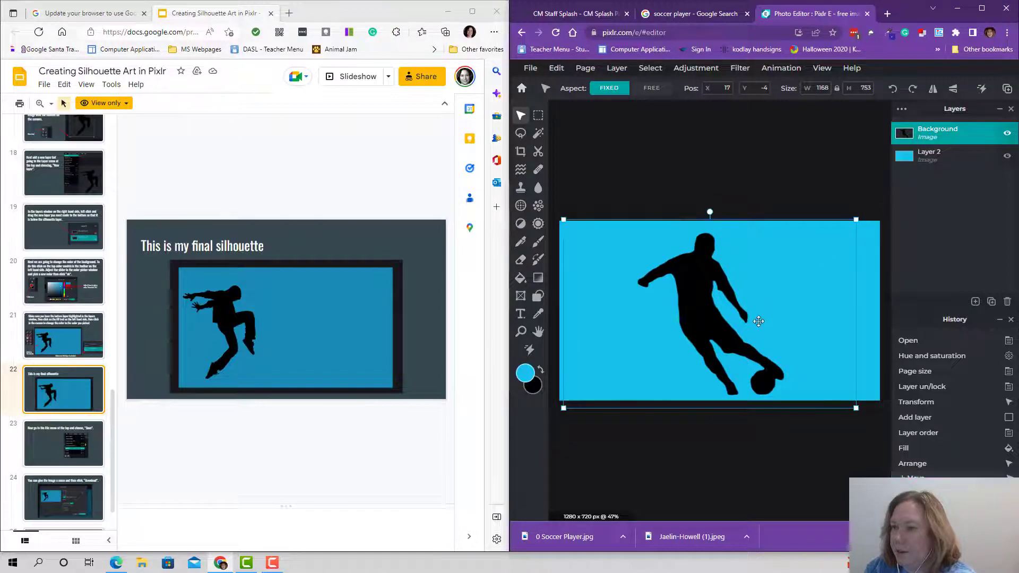
- Move the silhouette to X 56, Y 0 over the blue background and deselect its layer
left_click_drag(758, 322, 766, 319)
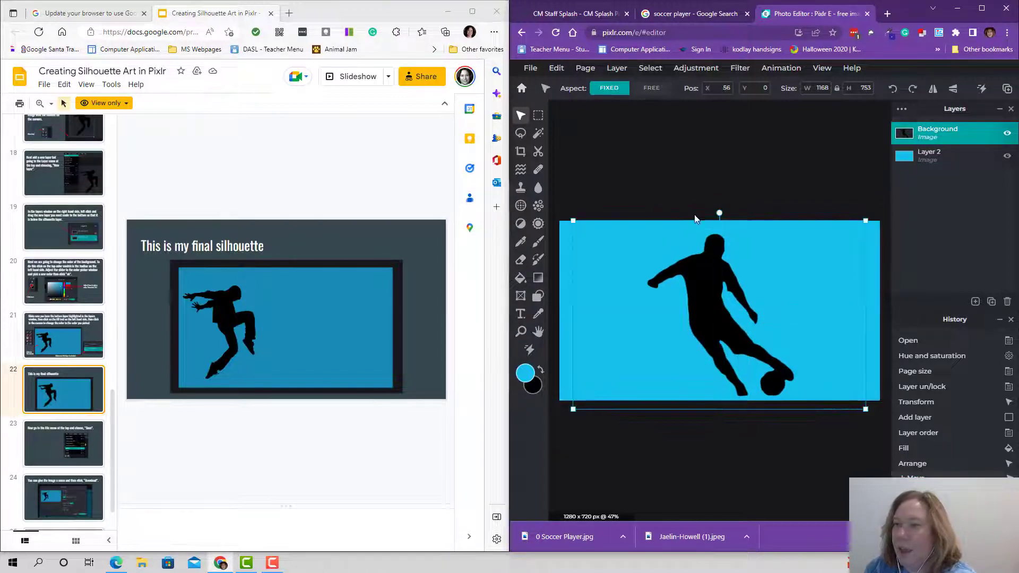
left_click(677, 173)
- Follow the tutorial's save slide and set up saving the artwork as a JPG image at low quality (50%)
left_click(77, 447)
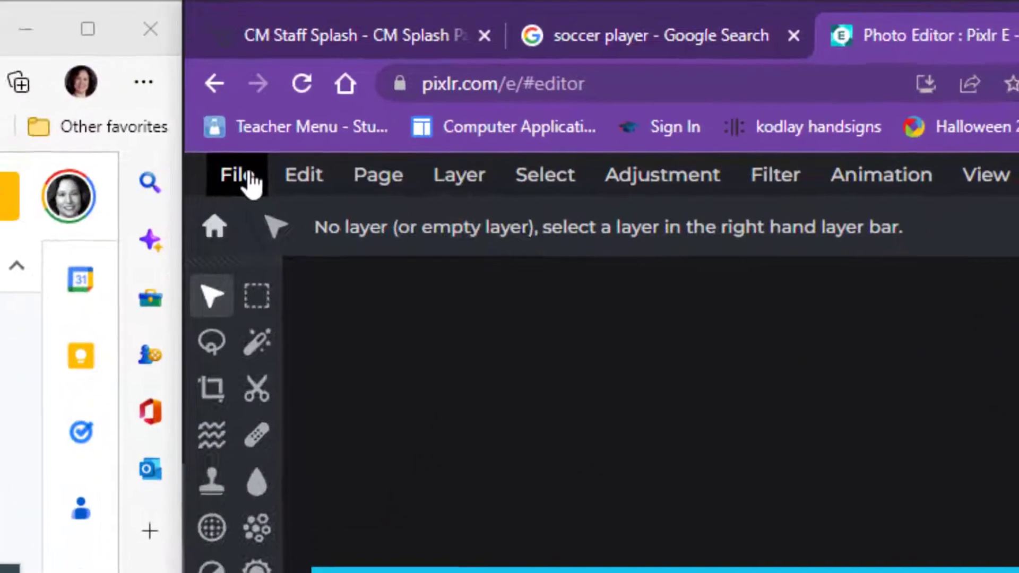
left_click(533, 68)
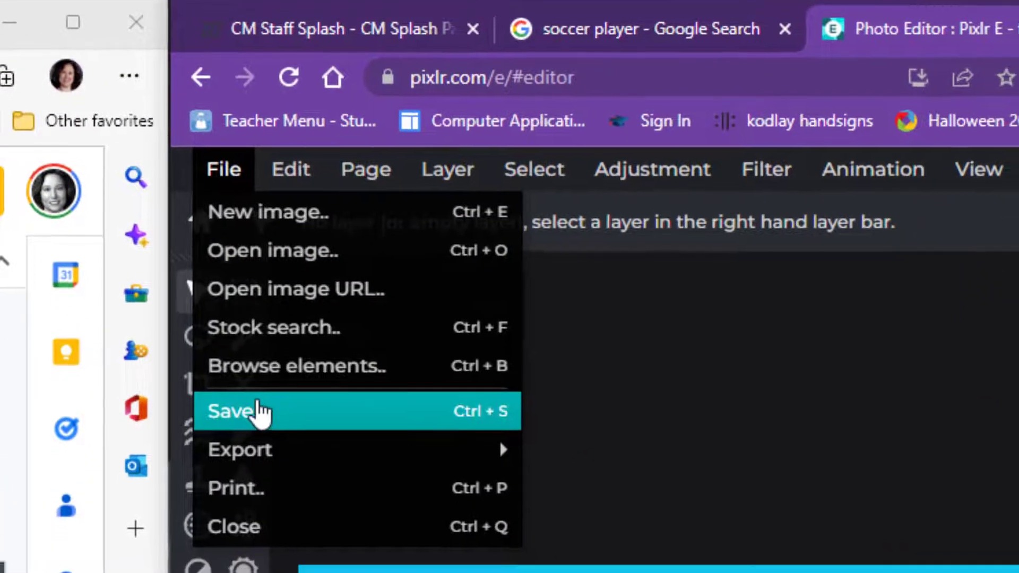
left_click(260, 423)
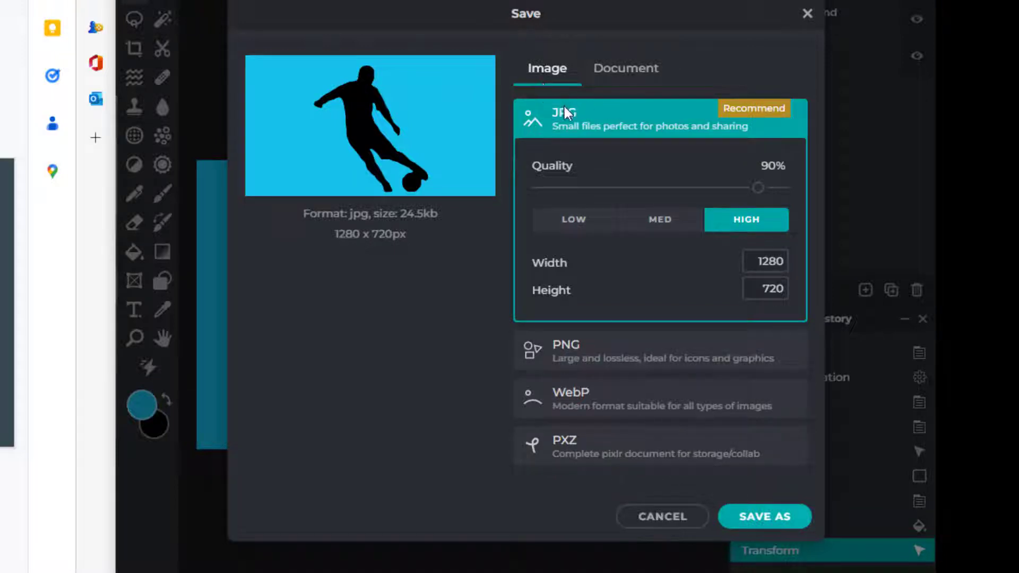
left_click(659, 223)
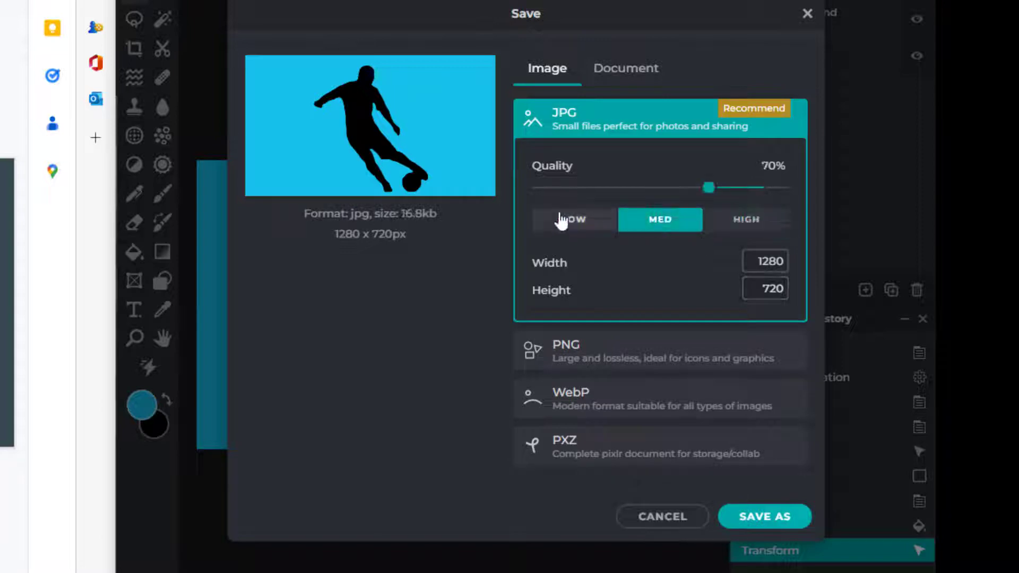
left_click(575, 225)
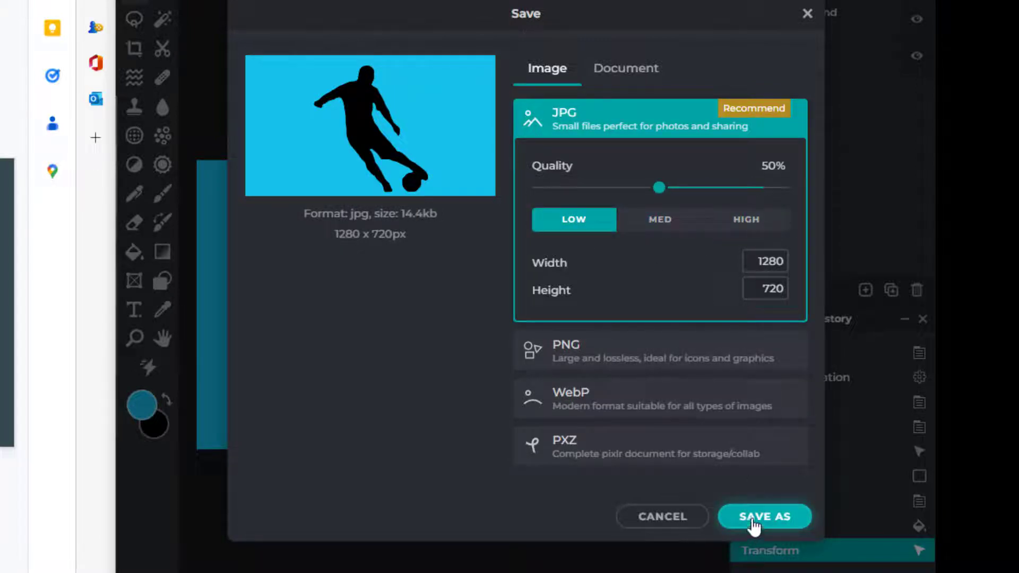
- Save the JPG with the suggested file name "0 Soccer Player no bg" and dismiss the premium offer
left_click(753, 518)
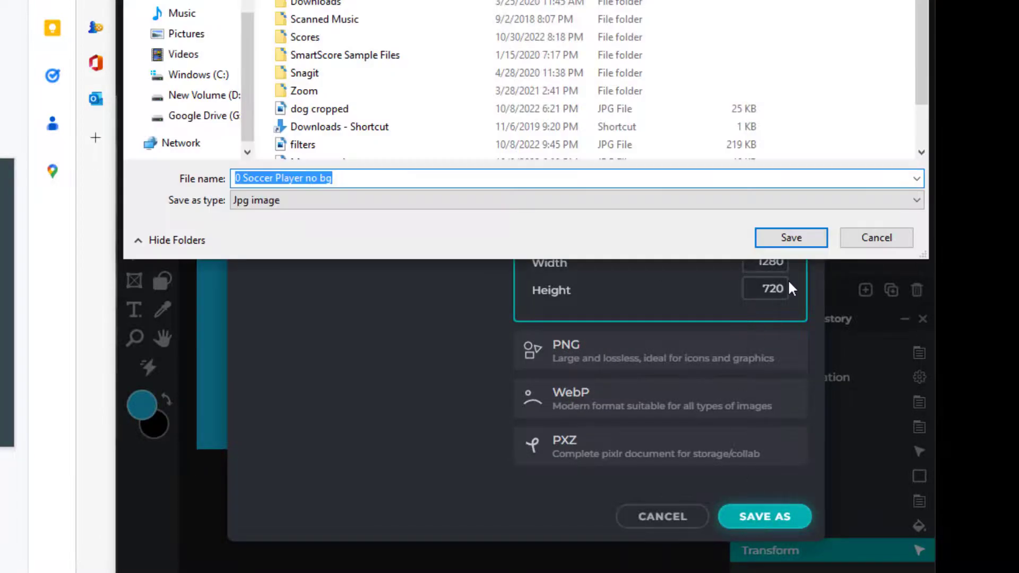
left_click(796, 240)
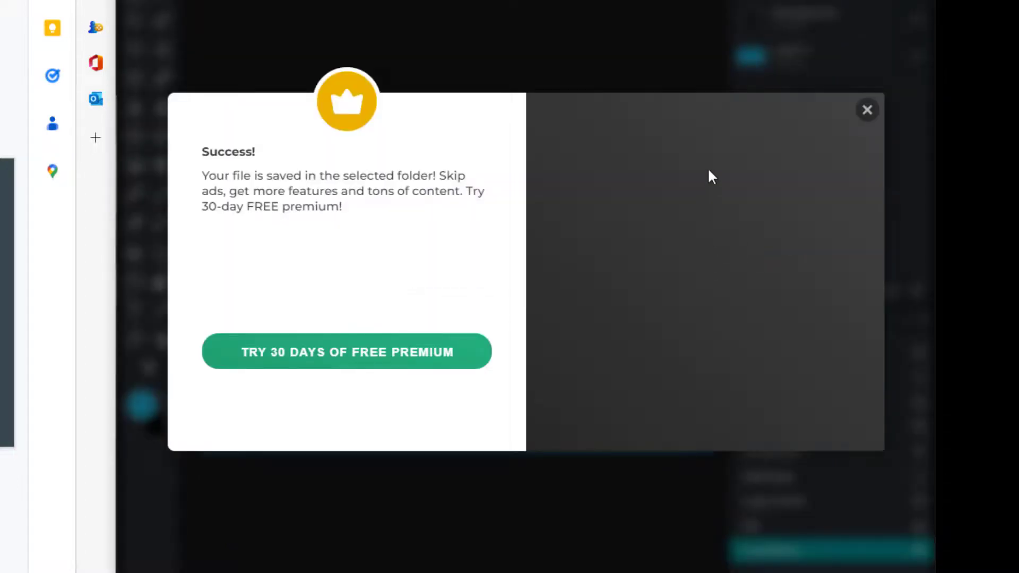
left_click(868, 112)
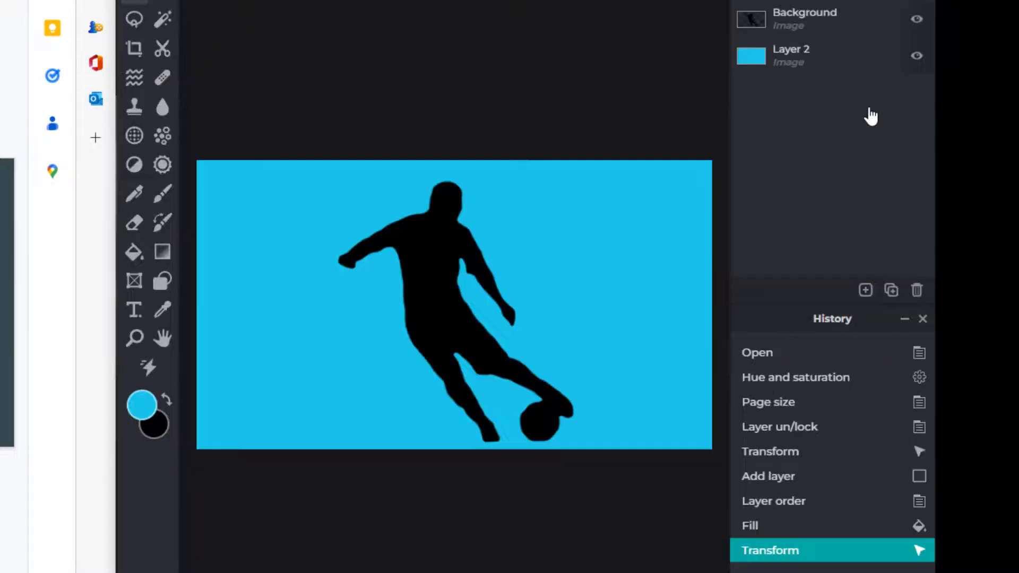